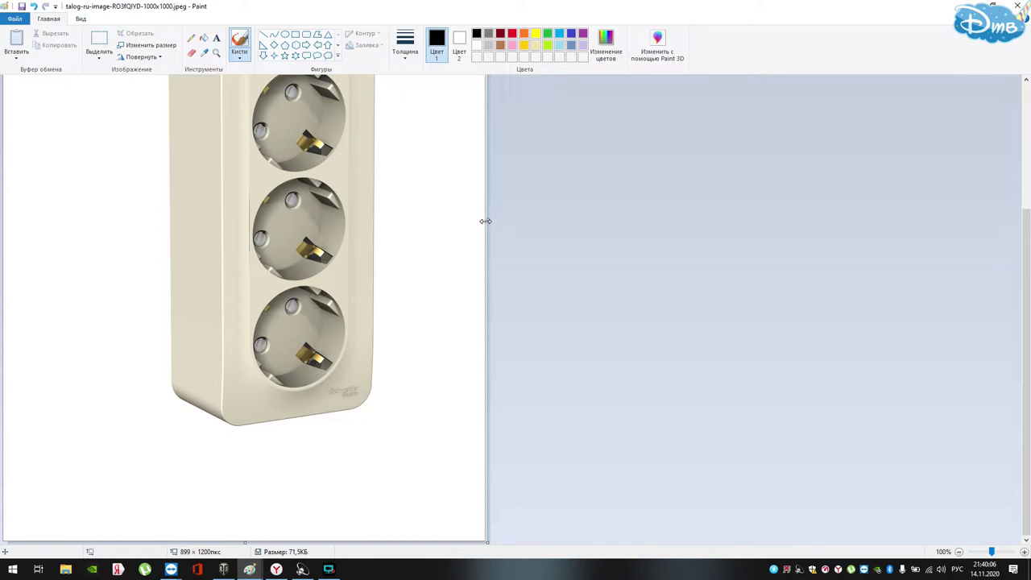
Step: Widen the power strip image's canvas to 900 pixels, keeping the height at 1200 pixels
{"action": "left_click_drag", "start_coordinate": [485, 221], "coordinate": [485, 221]}
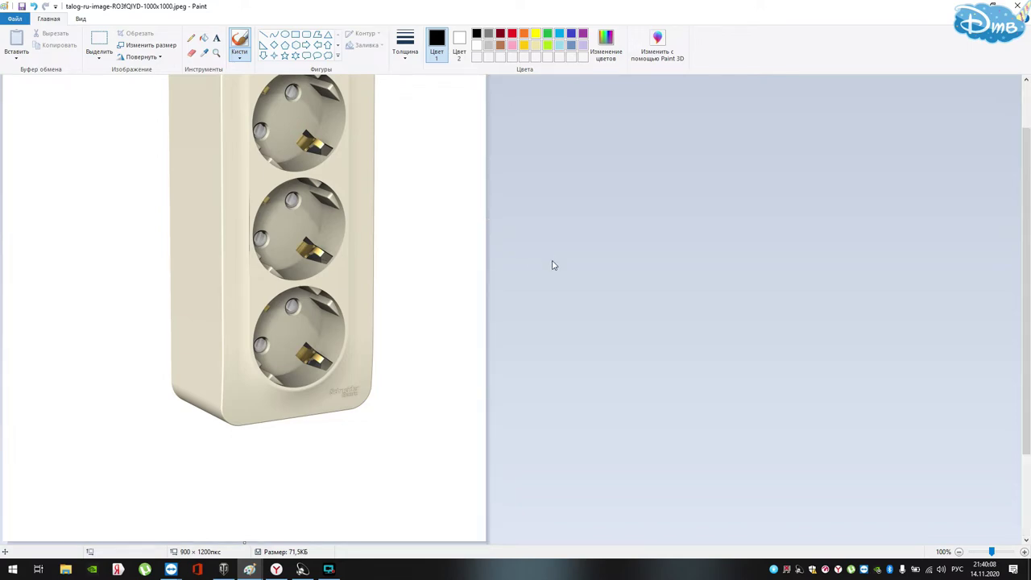
{"action": "scroll", "coordinate": [553, 265], "scroll_direction": "up", "scroll_amount": 5}
{"action": "left_click", "coordinate": [97, 37]}
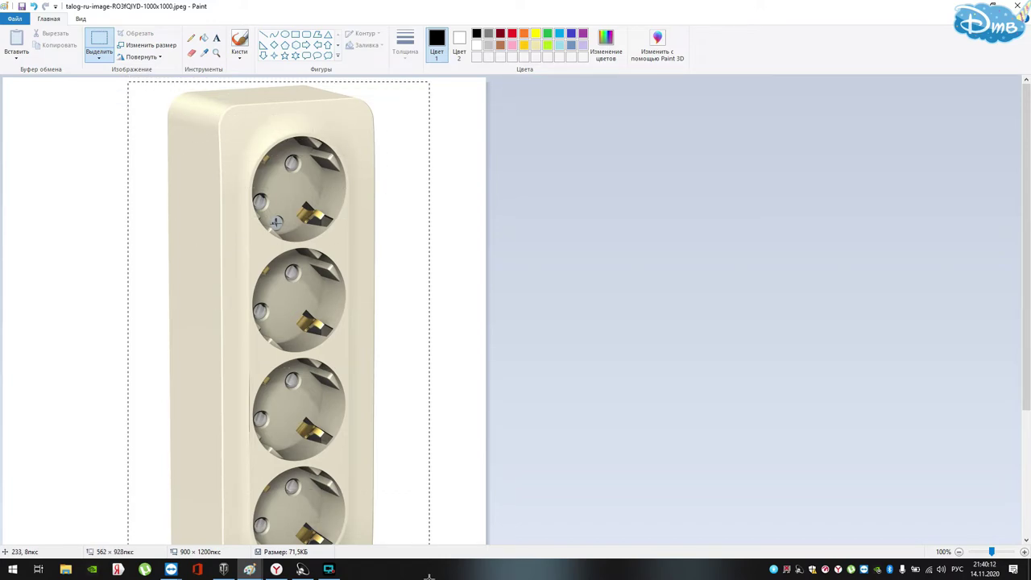
{"action": "left_click_drag", "start_coordinate": [429, 577], "coordinate": [431, 579]}
{"action": "scroll", "coordinate": [515, 380], "scroll_direction": "down", "scroll_amount": 3}
{"action": "left_click", "coordinate": [449, 339]}
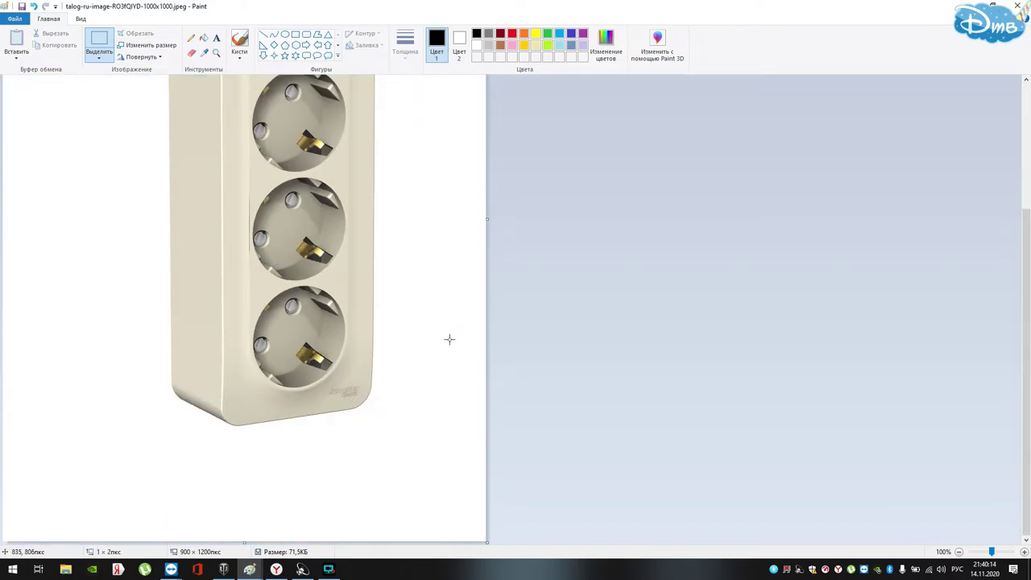
{"action": "left_click_drag", "start_coordinate": [401, 435], "coordinate": [149, 296]}
{"action": "left_click_drag", "start_coordinate": [113, 4], "coordinate": [116, 4]}
{"action": "scroll", "coordinate": [578, 338], "scroll_direction": "up", "scroll_amount": 3}
{"action": "left_click", "coordinate": [448, 260]}
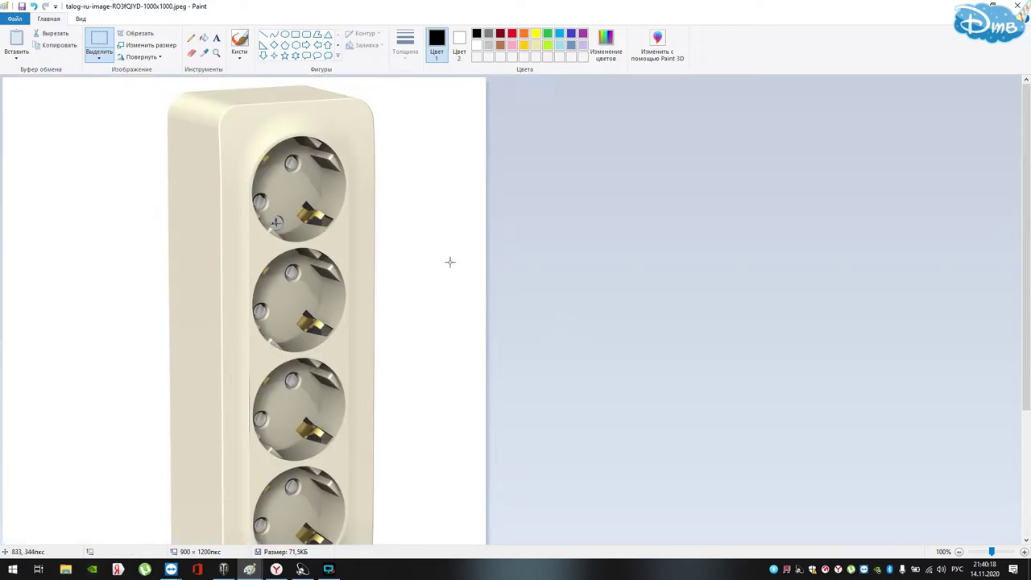
{"action": "left_click_drag", "start_coordinate": [1028, 171], "coordinate": [1028, 195]}
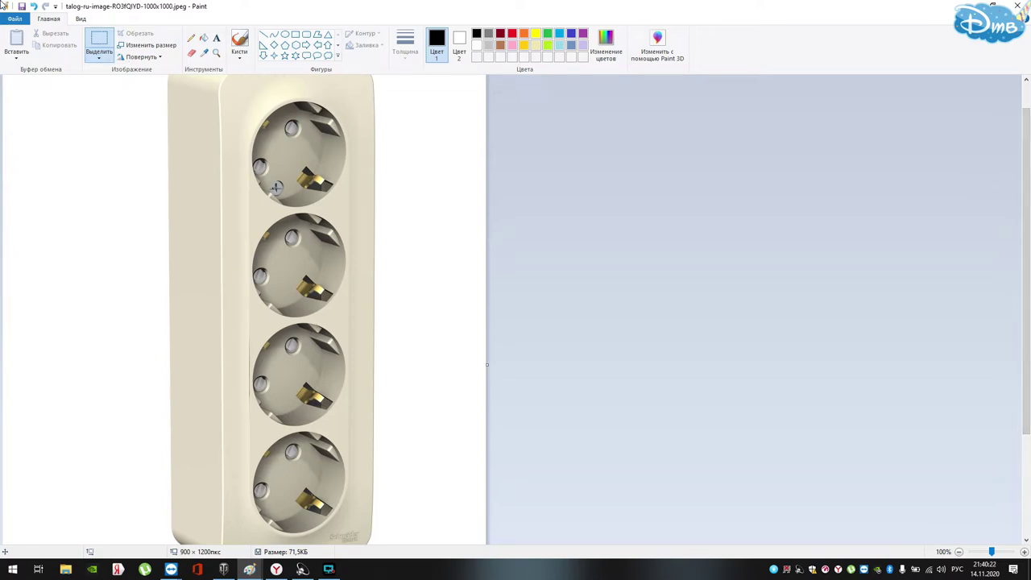
{"action": "scroll", "coordinate": [163, 149], "scroll_direction": "up", "scroll_amount": 1}
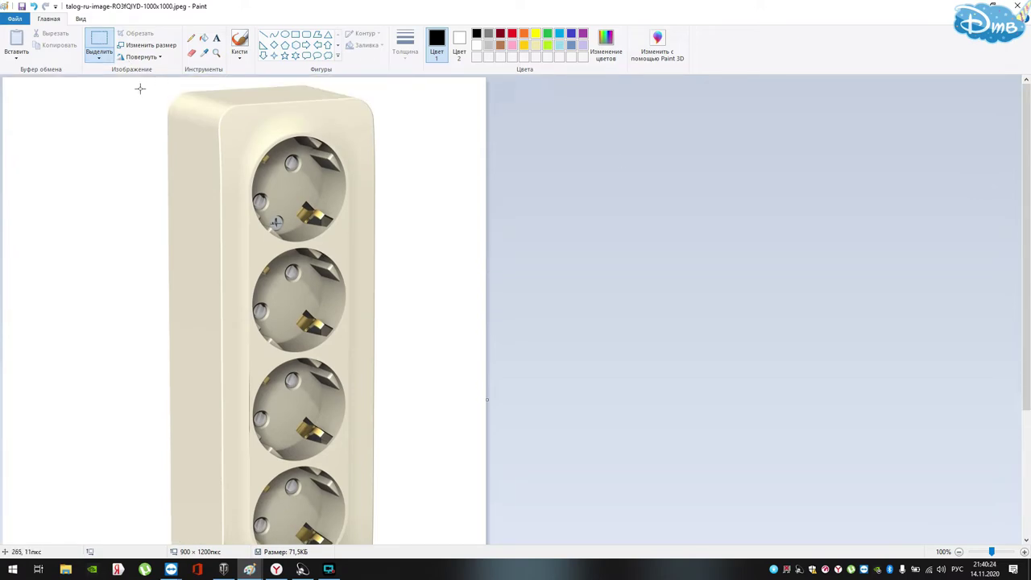
{"action": "left_click_drag", "start_coordinate": [357, 133], "coordinate": [453, 187]}
{"action": "scroll", "coordinate": [481, 476], "scroll_direction": "down", "scroll_amount": 3}
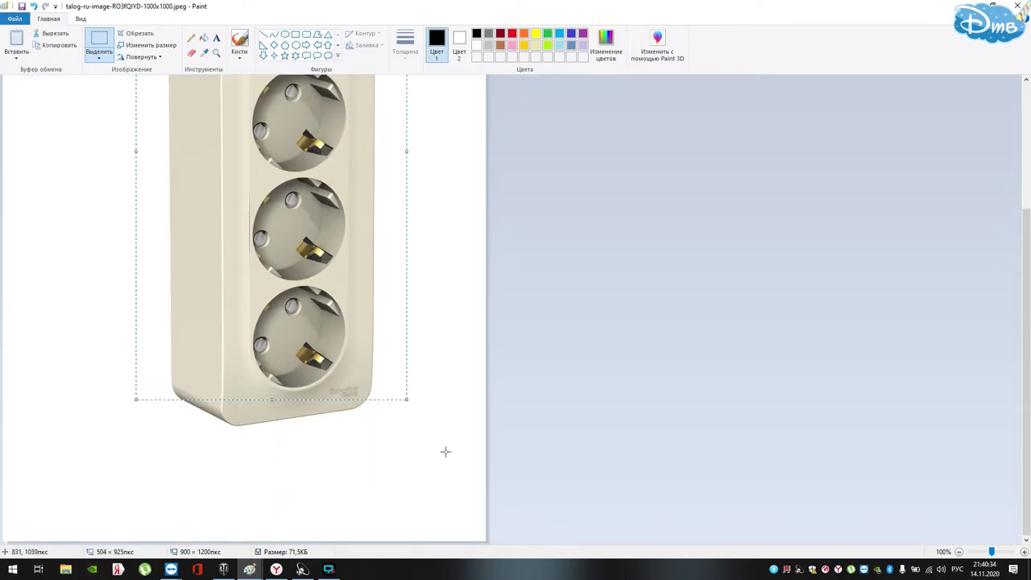
Step: Save the resized power strip image and close the image editor
{"action": "left_click", "coordinate": [481, 338]}
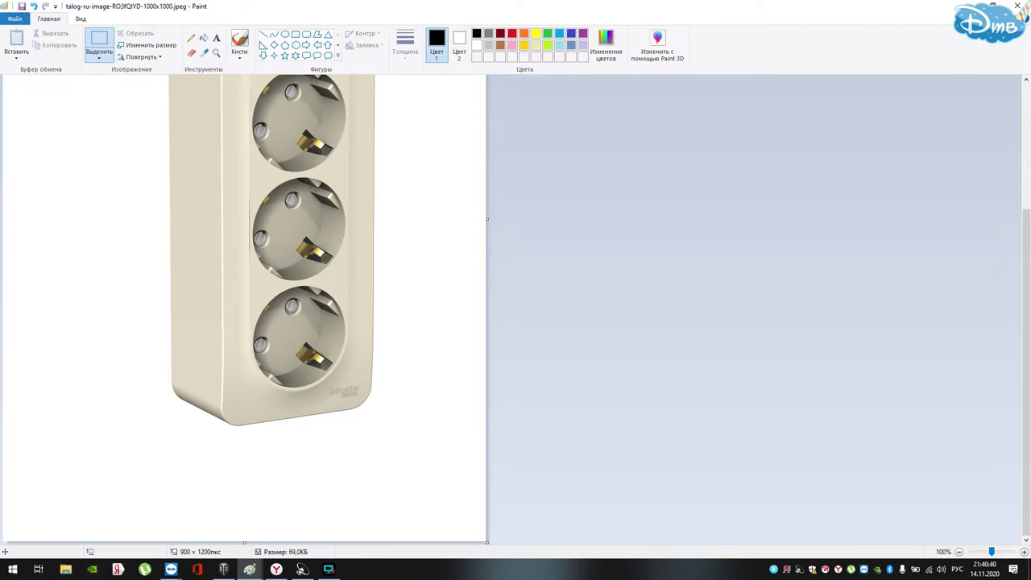
{"action": "left_click", "coordinate": [1017, 6]}
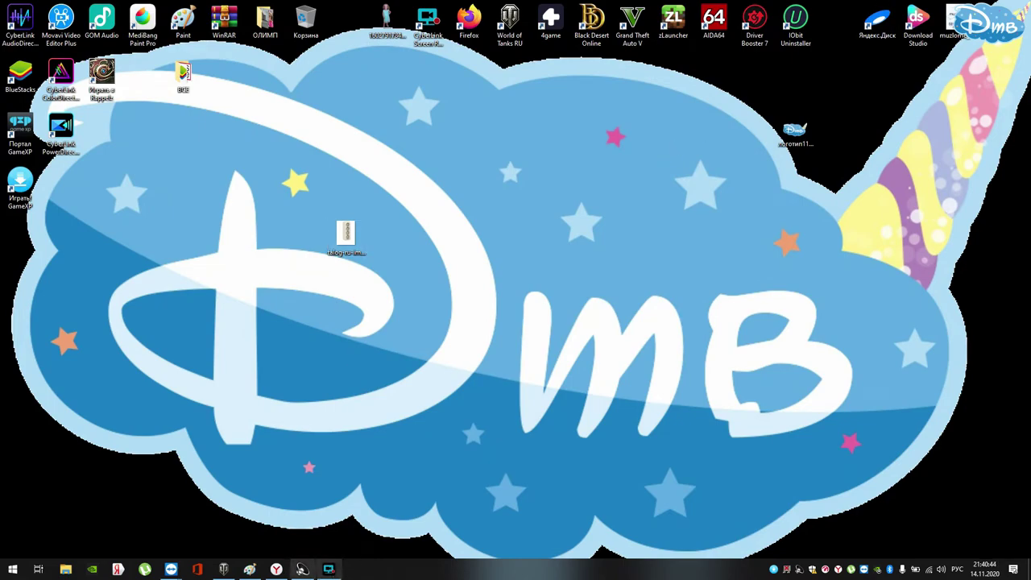
Step: Switch to the Wildberries supplier portal in the browser and add talog-ru-image-RO3fQIYD-1000x1000.jpeg as the photo of Розетка 220
{"action": "left_click", "coordinate": [276, 569]}
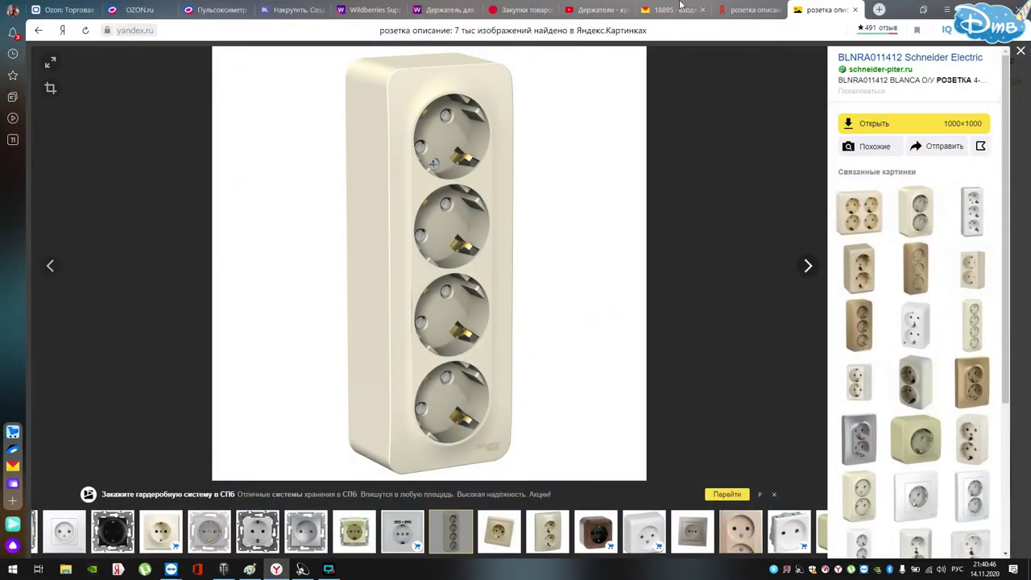
{"action": "left_click", "coordinate": [443, 10]}
{"action": "left_click", "coordinate": [371, 10]}
{"action": "left_click_drag", "start_coordinate": [375, 75], "coordinate": [612, 327]}
{"action": "left_click", "coordinate": [612, 328]}
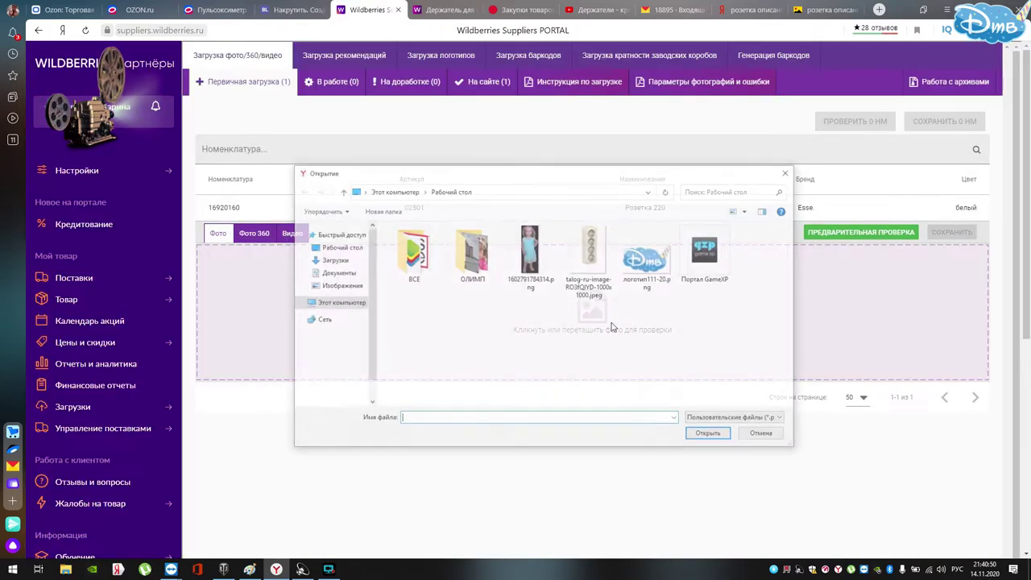
{"action": "double_click", "coordinate": [590, 250]}
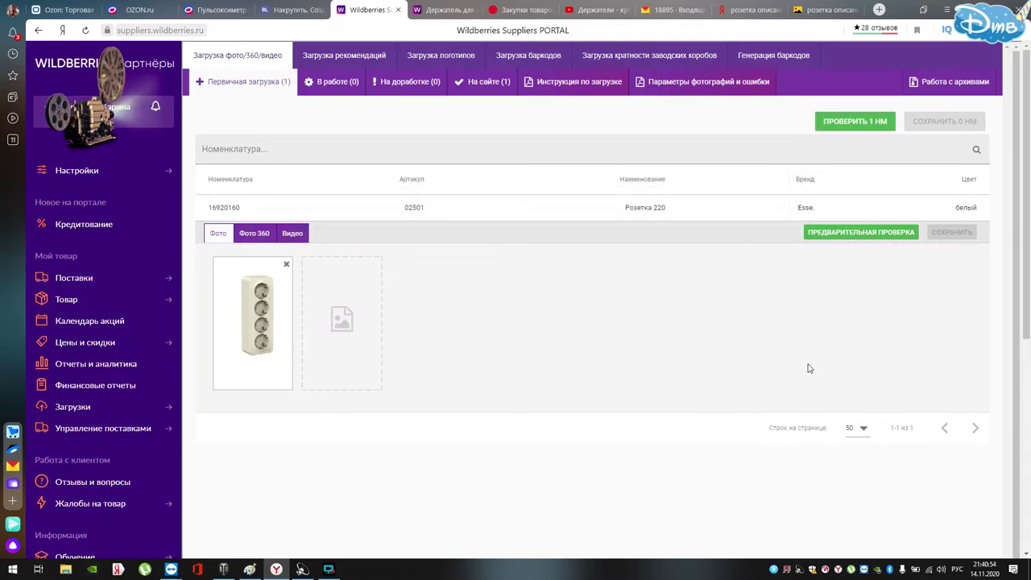
Step: Run the preliminary check on the Розетка 220 photo and save it
{"action": "left_click", "coordinate": [862, 237]}
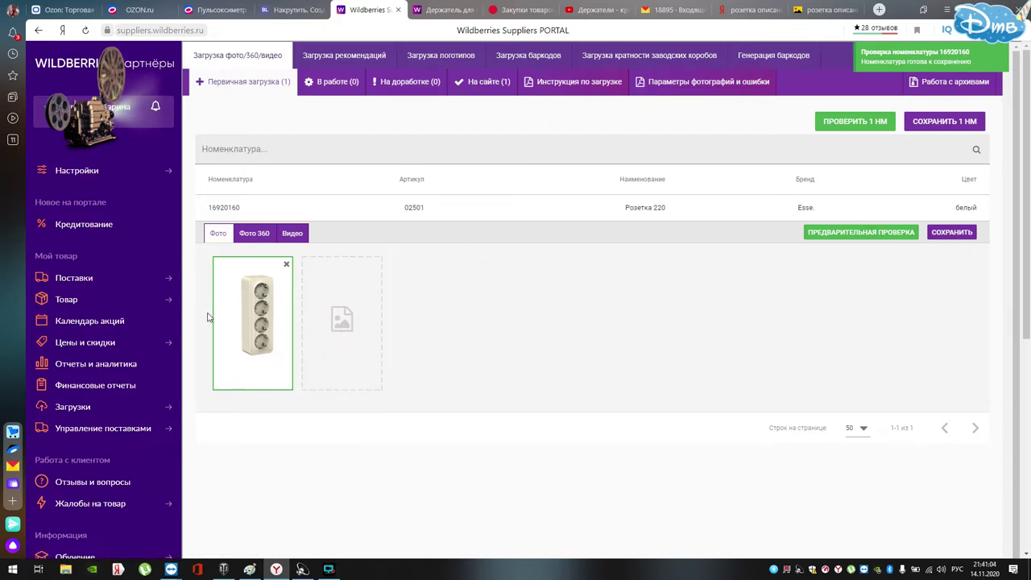
{"action": "left_click", "coordinate": [952, 234]}
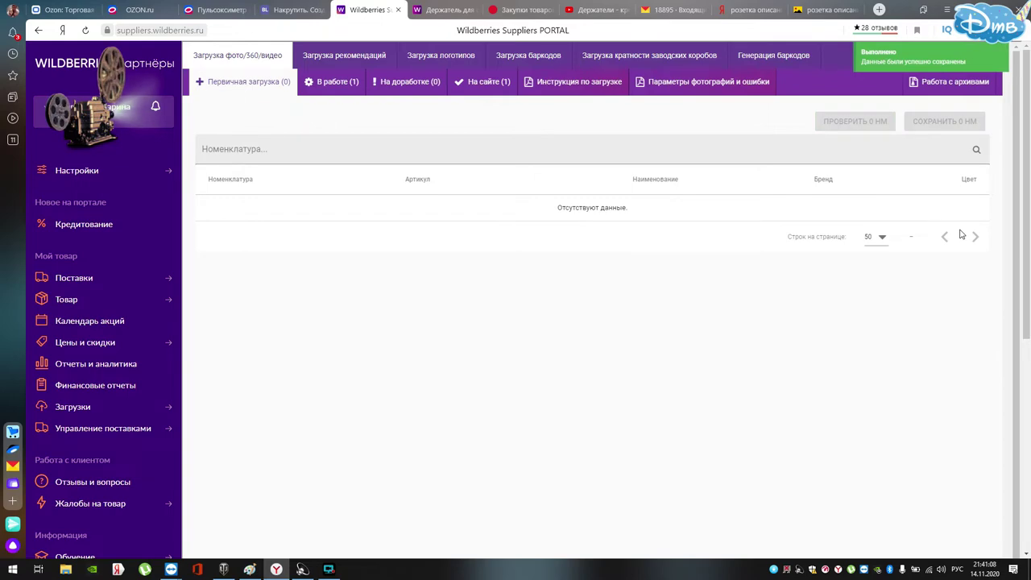
Step: Check the uploaded photo's moderation status, refreshing the page and viewing the items listed as В работе and На сайте
{"action": "left_click", "coordinate": [342, 81]}
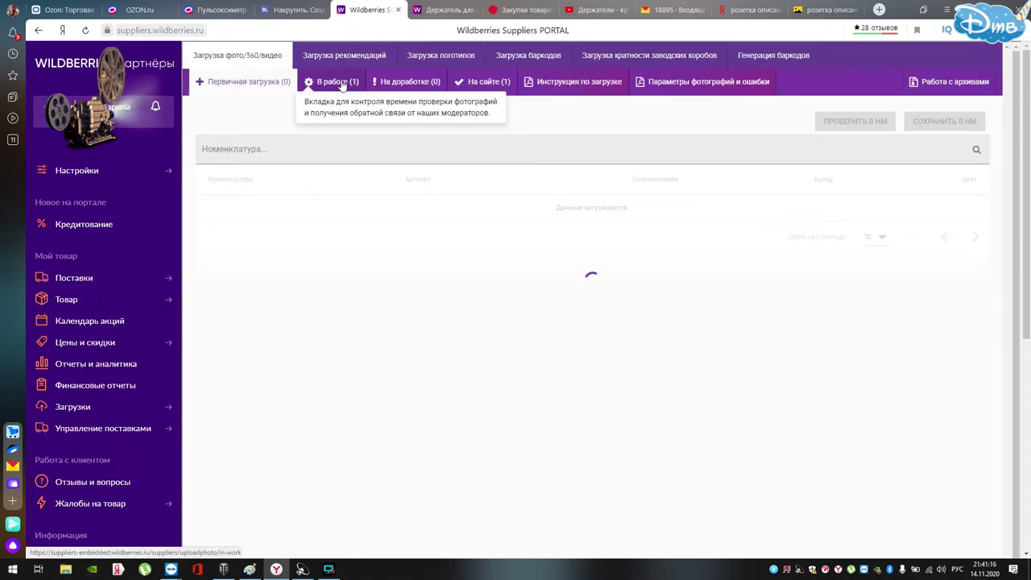
{"action": "left_click", "coordinate": [497, 87]}
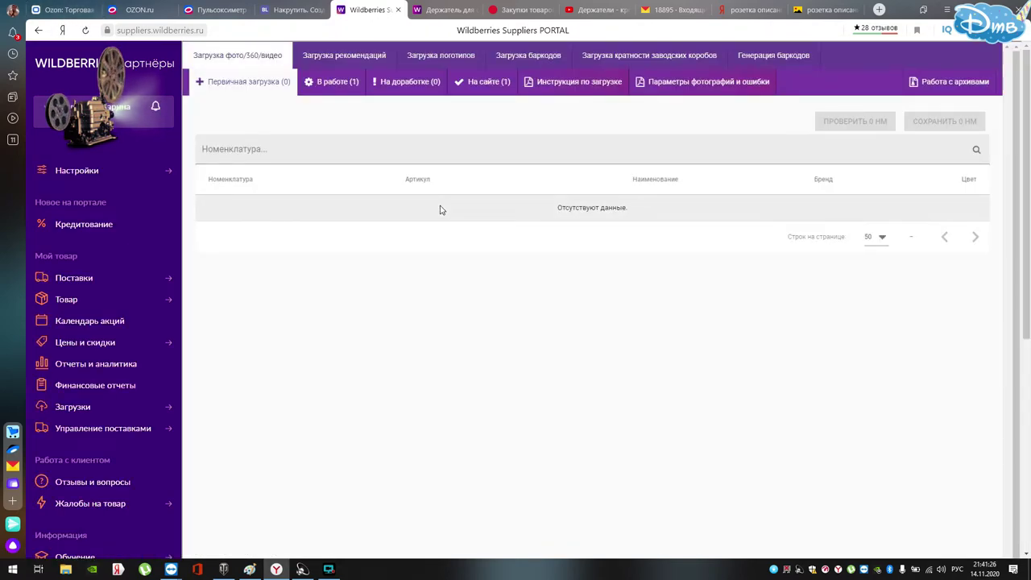
{"action": "left_click", "coordinate": [334, 90]}
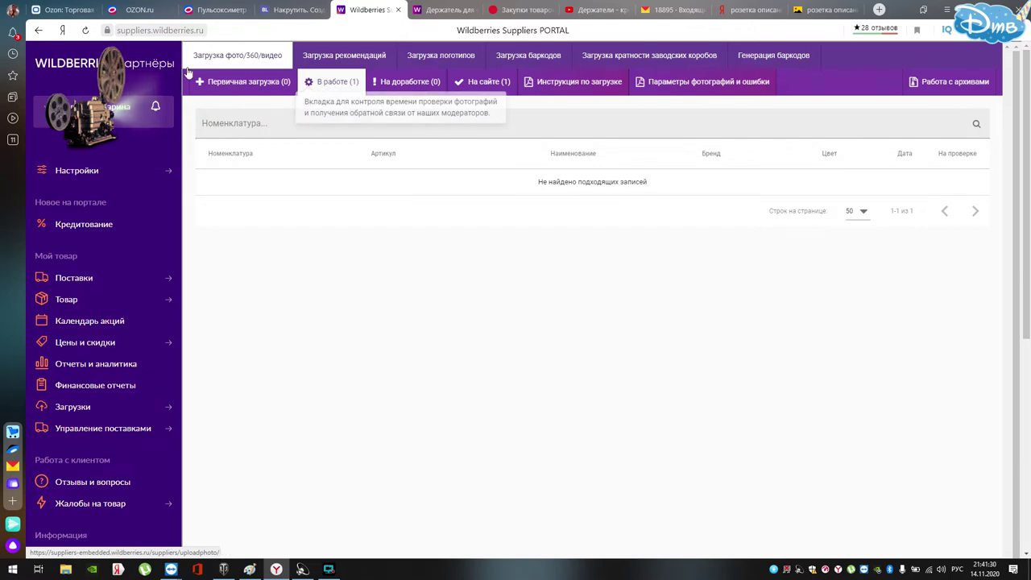
{"action": "left_click", "coordinate": [85, 30]}
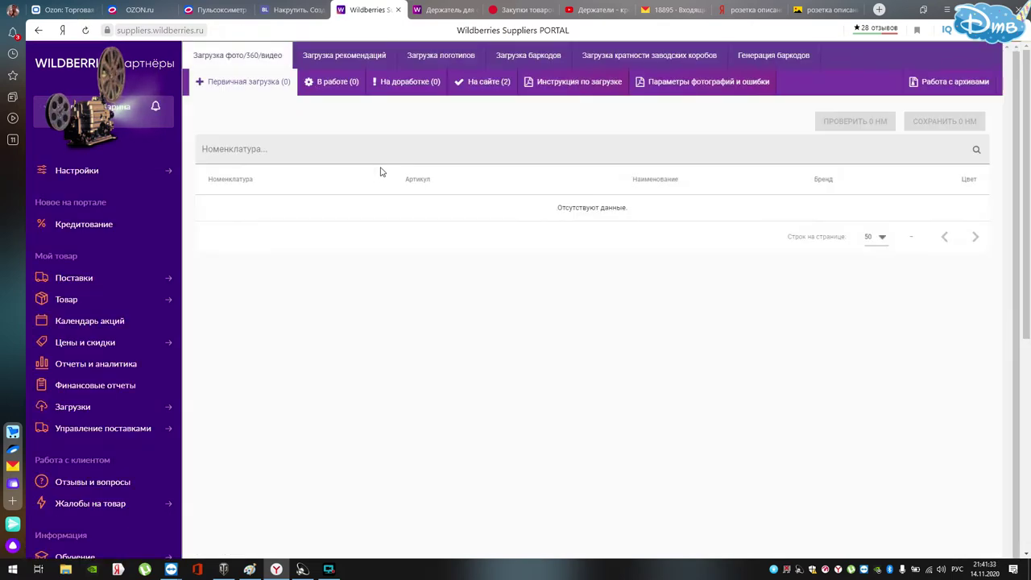
{"action": "left_click", "coordinate": [483, 84]}
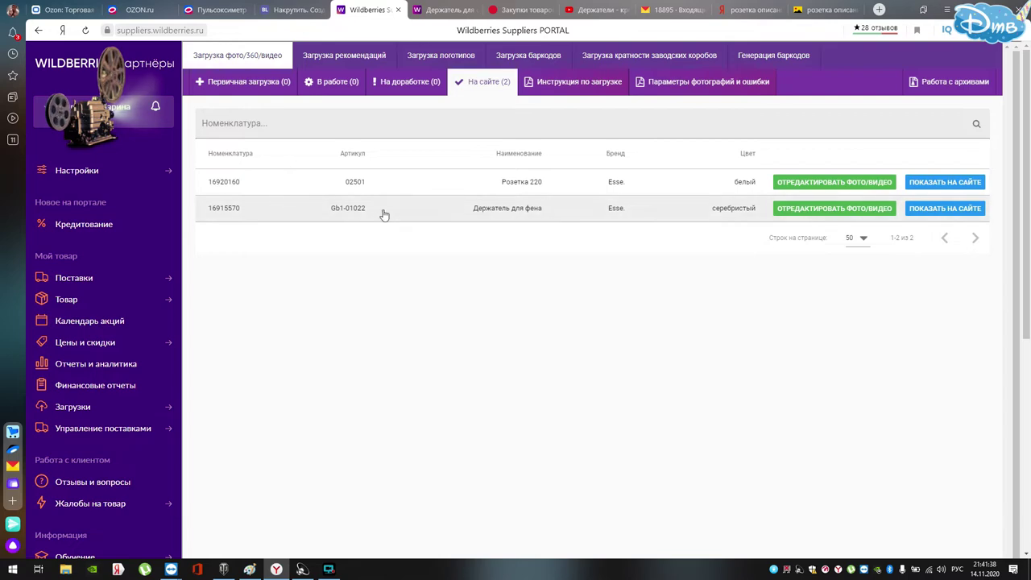
Step: Open the Розетка 220 product page on the store site and examine its photo, description and characteristics
{"action": "left_click", "coordinate": [930, 182]}
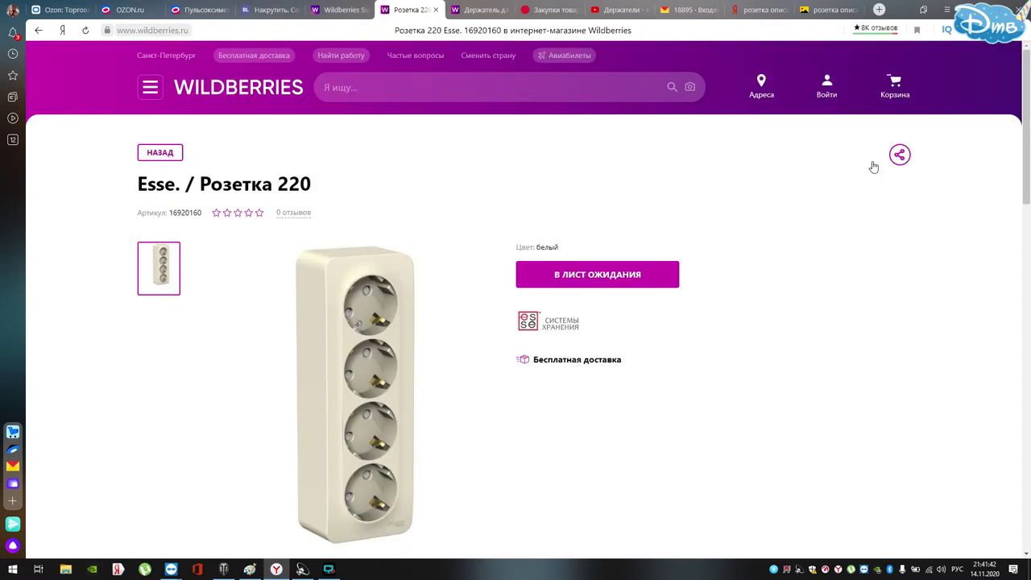
{"action": "scroll", "coordinate": [579, 275], "scroll_direction": "down", "scroll_amount": 2}
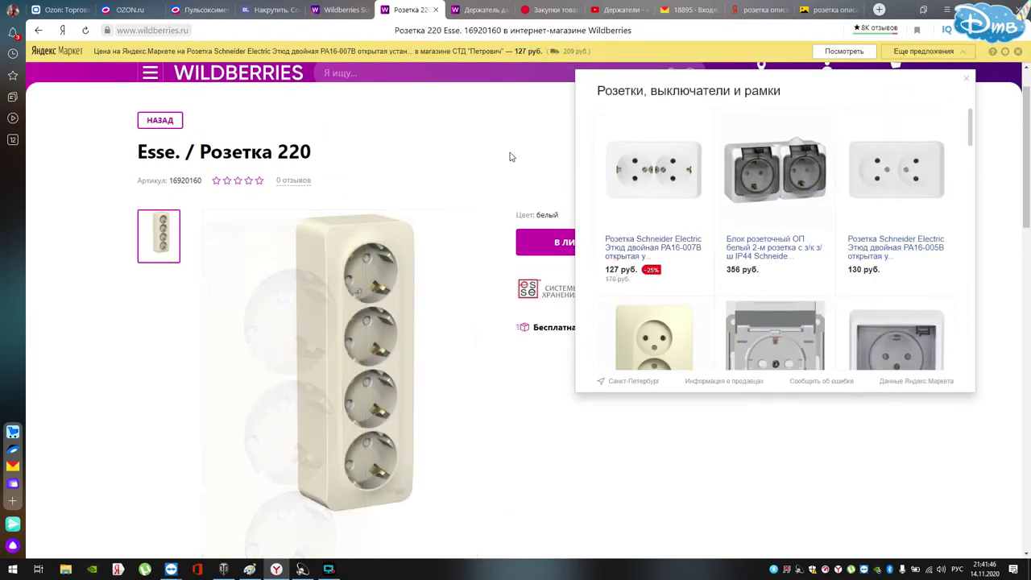
{"action": "scroll", "coordinate": [548, 299], "scroll_direction": "down", "scroll_amount": 6}
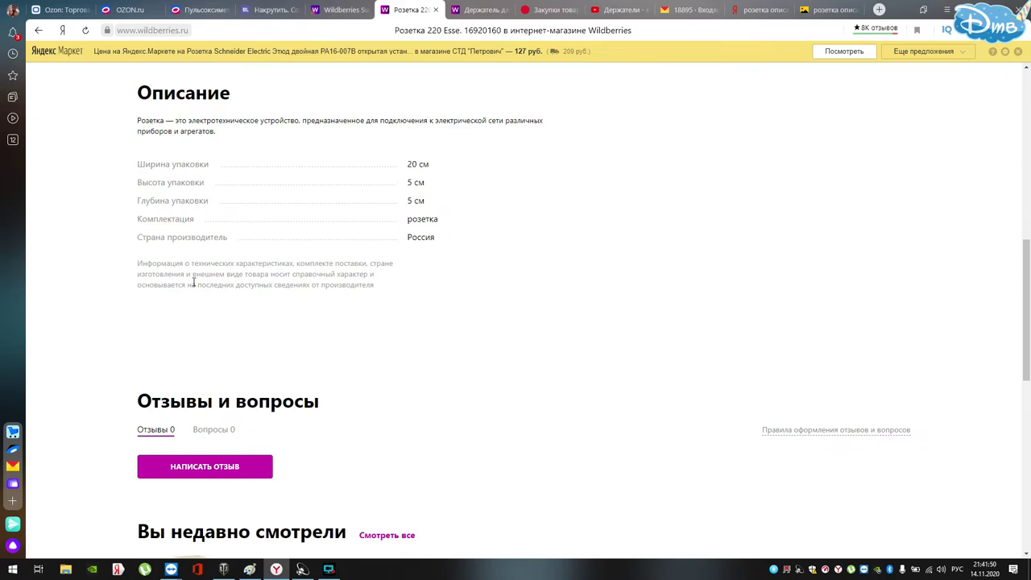
{"action": "scroll", "coordinate": [198, 208], "scroll_direction": "up", "scroll_amount": 2}
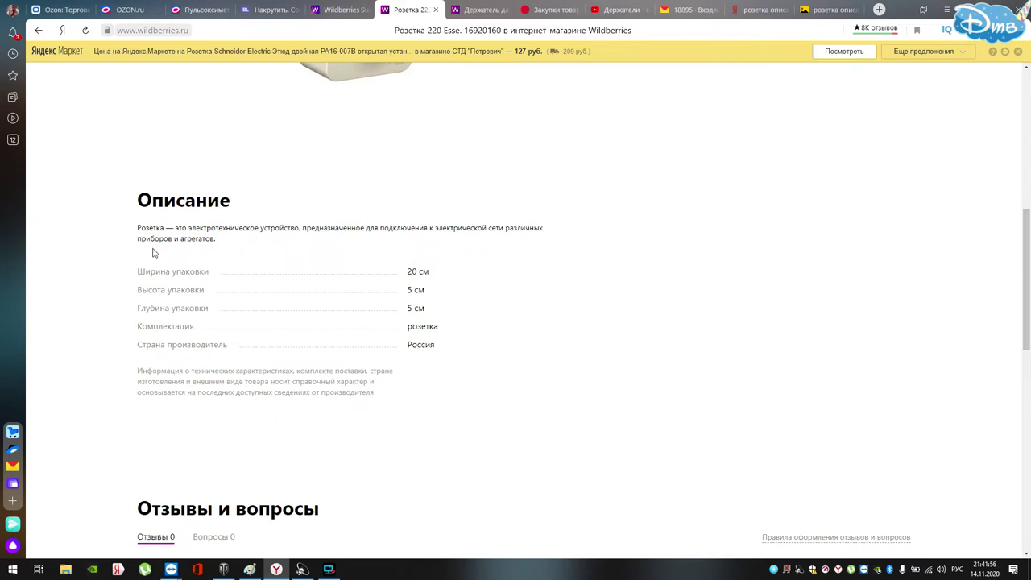
{"action": "scroll", "coordinate": [161, 253], "scroll_direction": "down", "scroll_amount": 5}
{"action": "scroll", "coordinate": [346, 322], "scroll_direction": "up", "scroll_amount": 4}
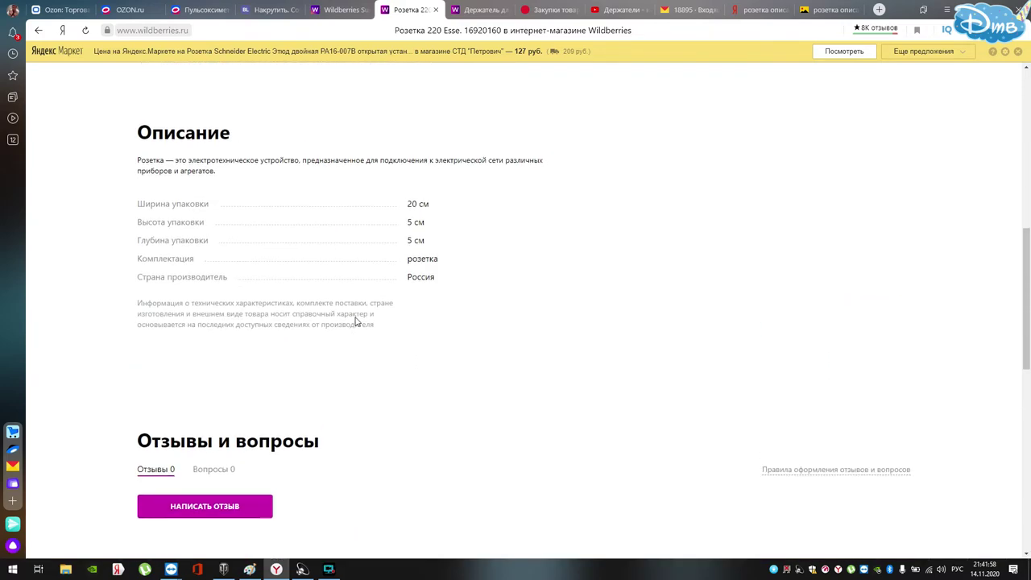
{"action": "scroll", "coordinate": [274, 405], "scroll_direction": "down", "scroll_amount": 5}
{"action": "scroll", "coordinate": [428, 363], "scroll_direction": "up", "scroll_amount": 15}
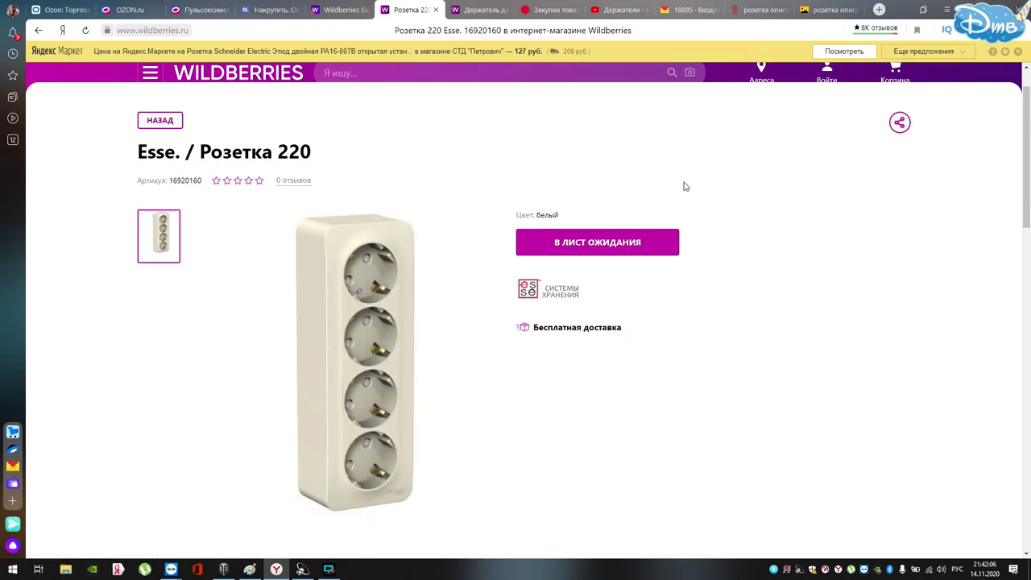
Step: Go to Заказы under Поставки in the supplier portal and open the already downloaded order template preorder_template_other.xlsx
{"action": "left_click", "coordinate": [337, 9]}
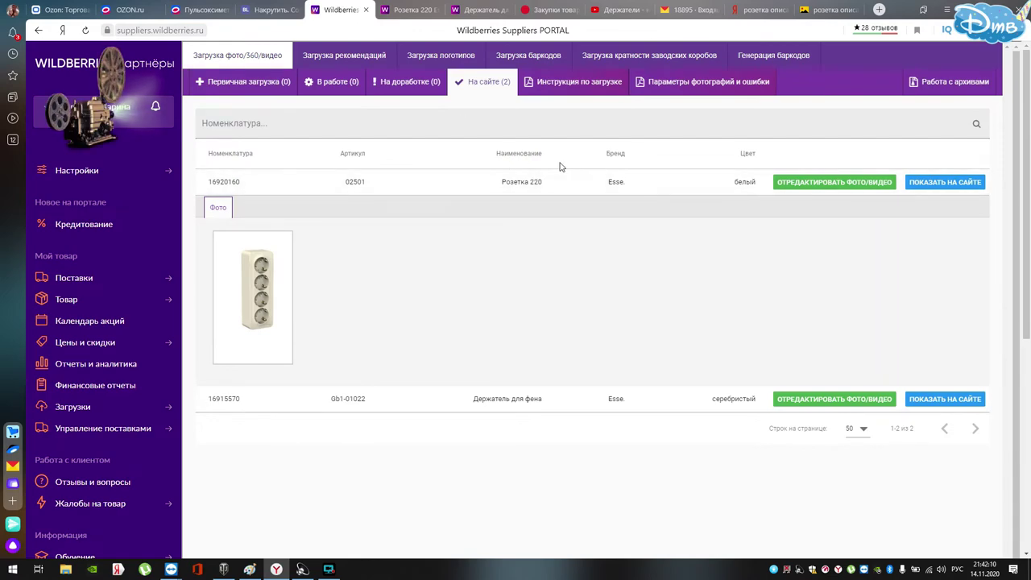
{"action": "mouse_move", "coordinate": [77, 278]}
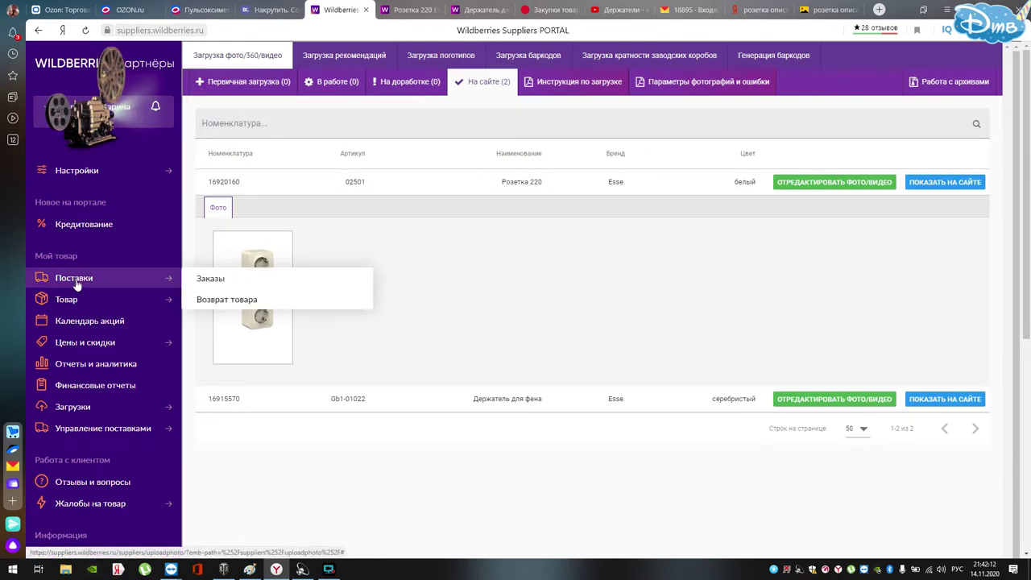
{"action": "left_click", "coordinate": [216, 279]}
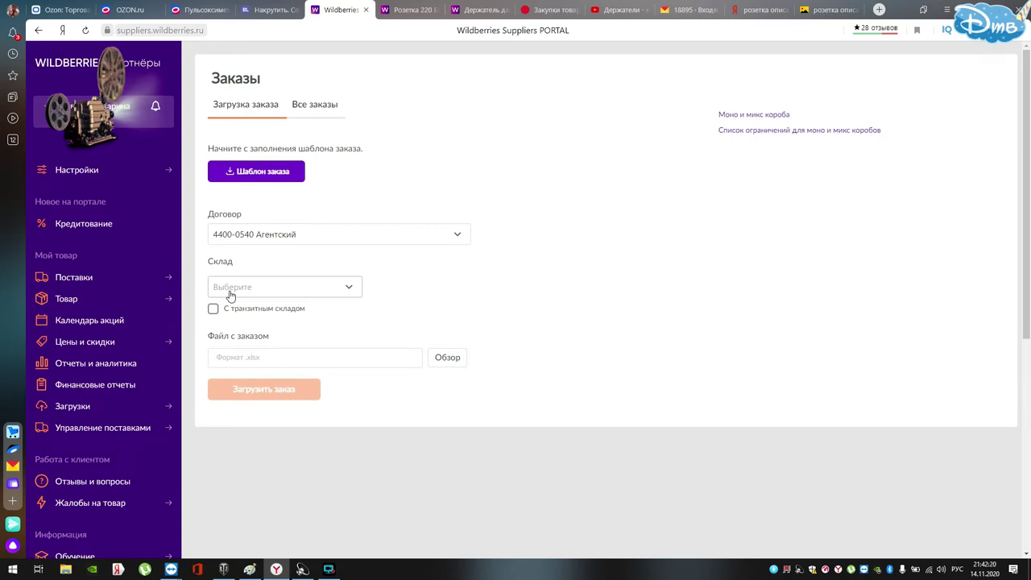
{"action": "left_click", "coordinate": [250, 172]}
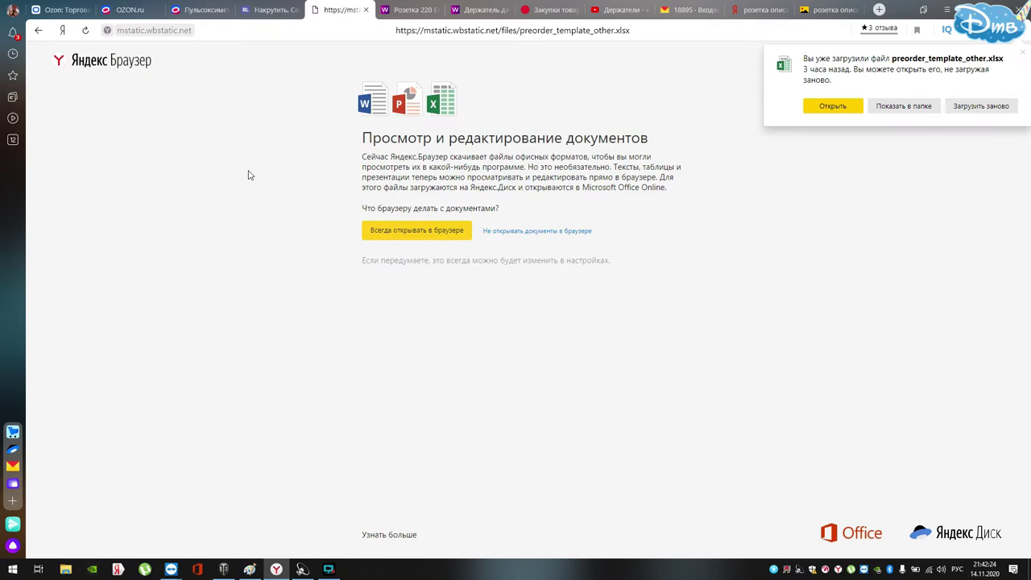
{"action": "left_click", "coordinate": [830, 106]}
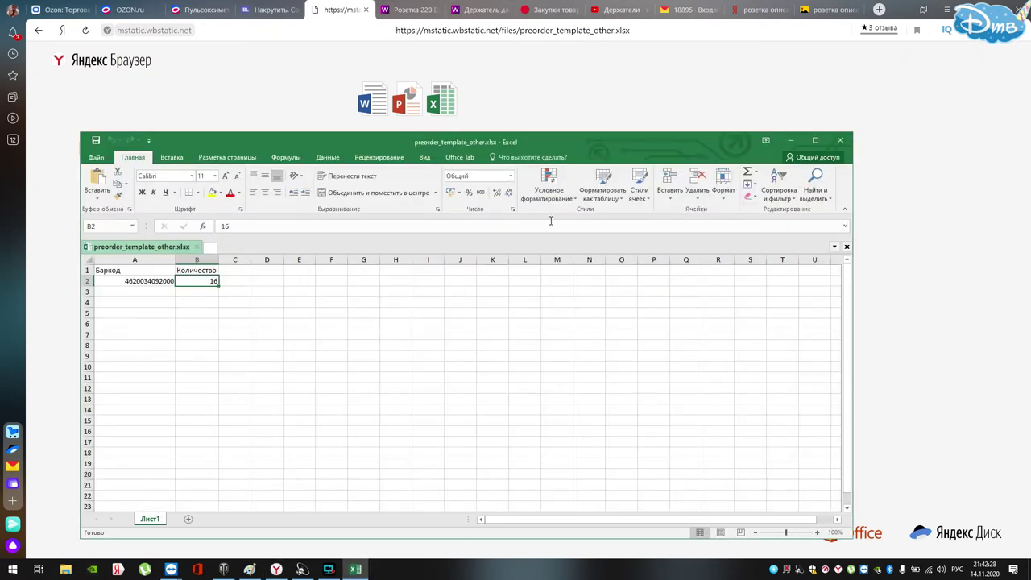
Step: Clear the old barcode from cell A2 of the order template and move the workbook window aside
{"action": "left_click", "coordinate": [158, 281]}
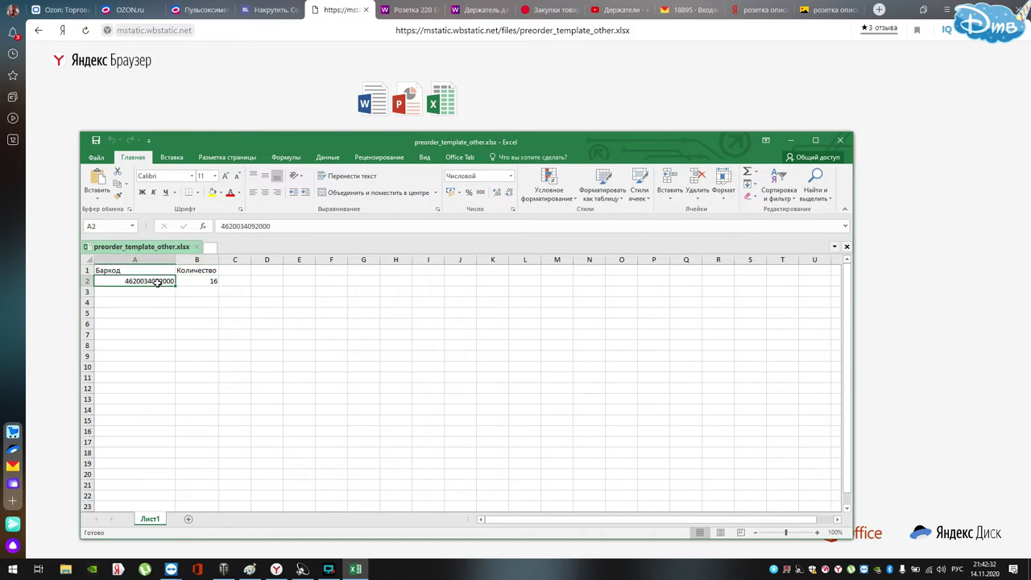
{"action": "key", "text": "Delete"}
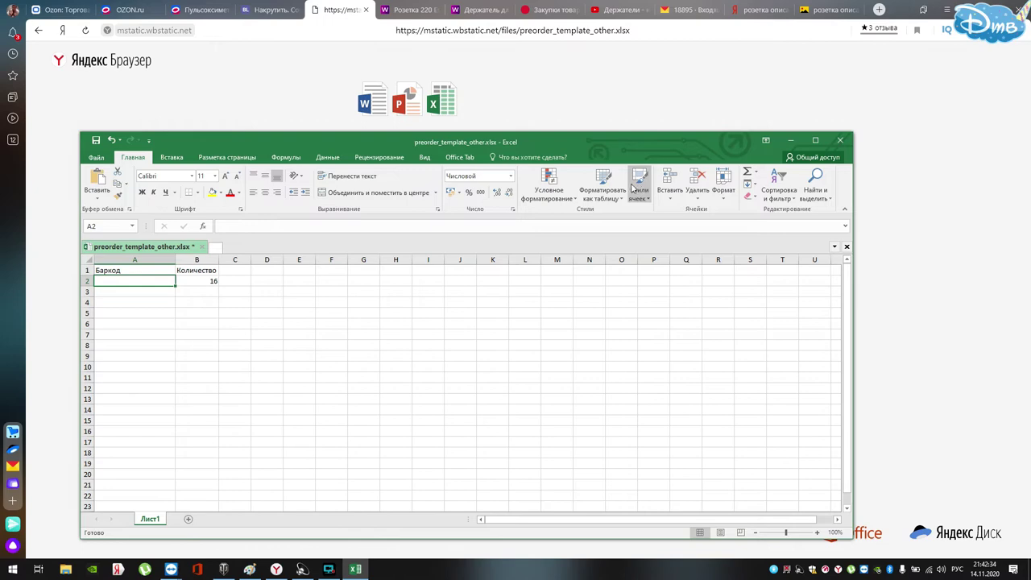
{"action": "left_click_drag", "start_coordinate": [649, 139], "coordinate": [771, 87]}
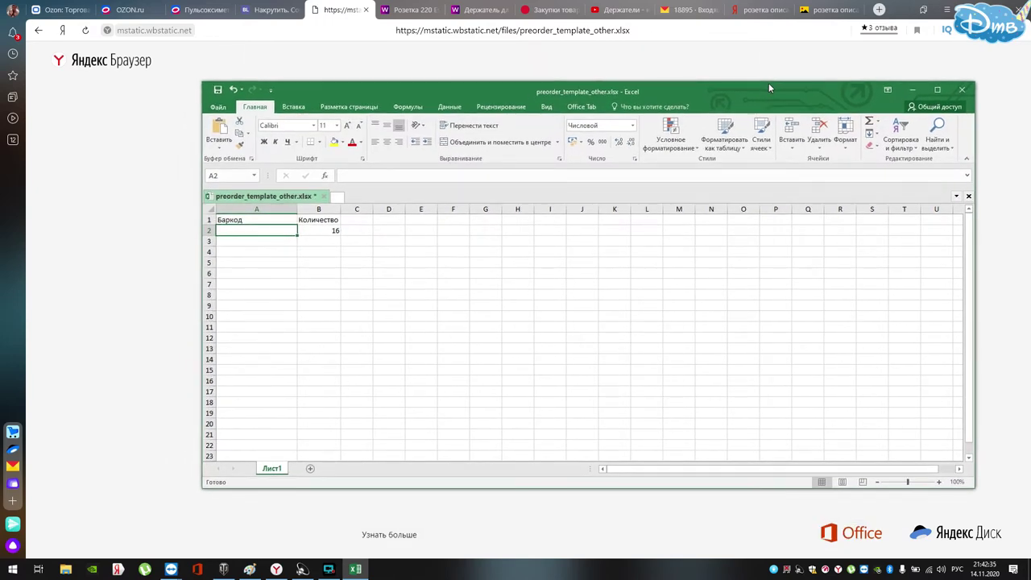
{"action": "left_click", "coordinate": [409, 10]}
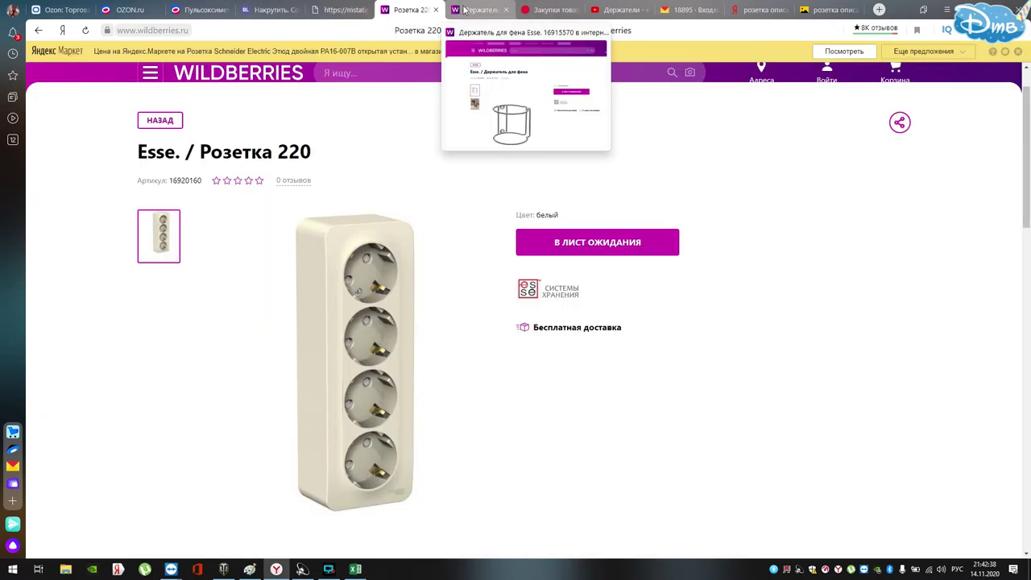
{"action": "left_click", "coordinate": [39, 31]}
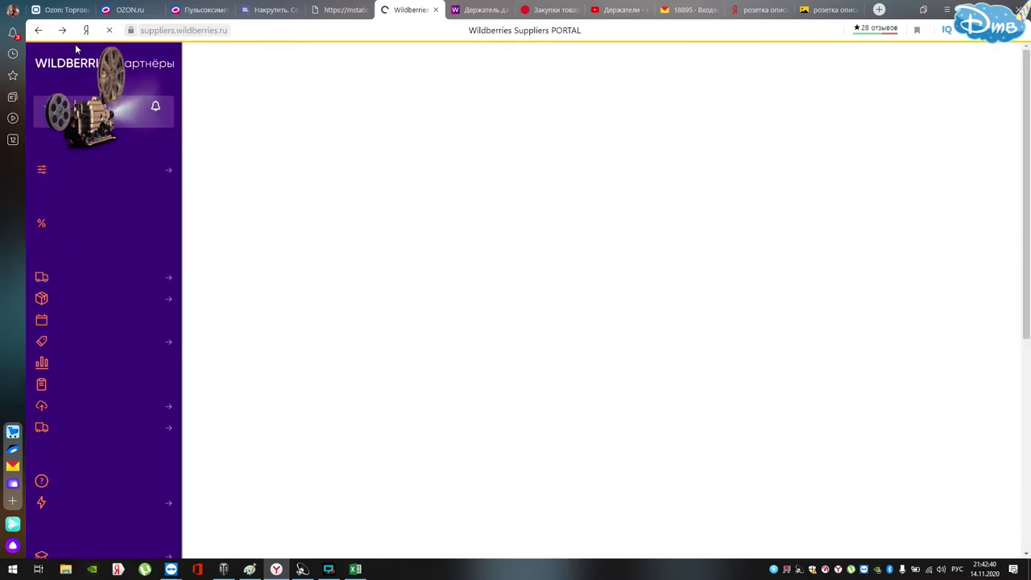
{"action": "mouse_move", "coordinate": [105, 278]}
{"action": "mouse_move", "coordinate": [92, 299]}
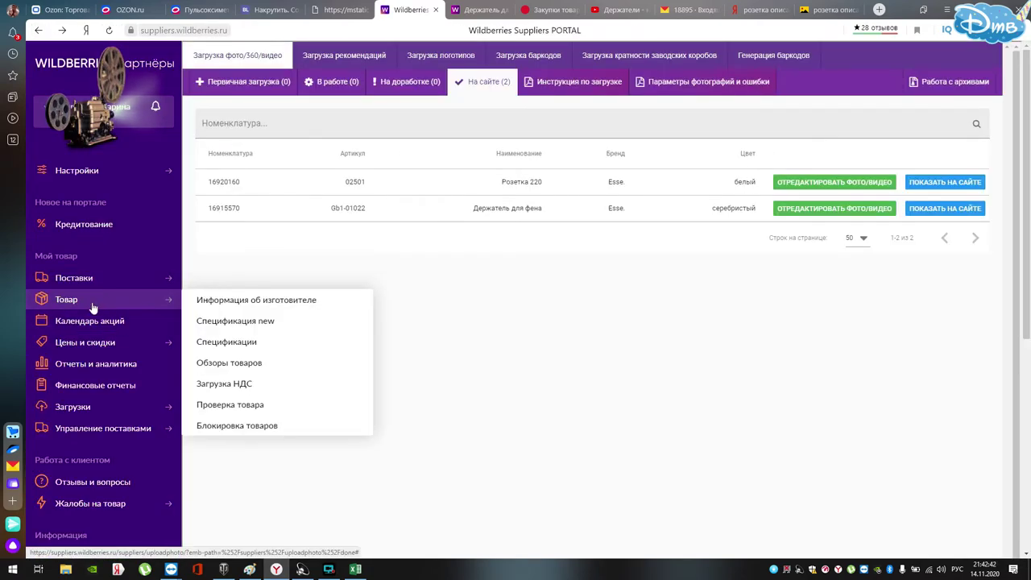
{"action": "left_click", "coordinate": [251, 348]}
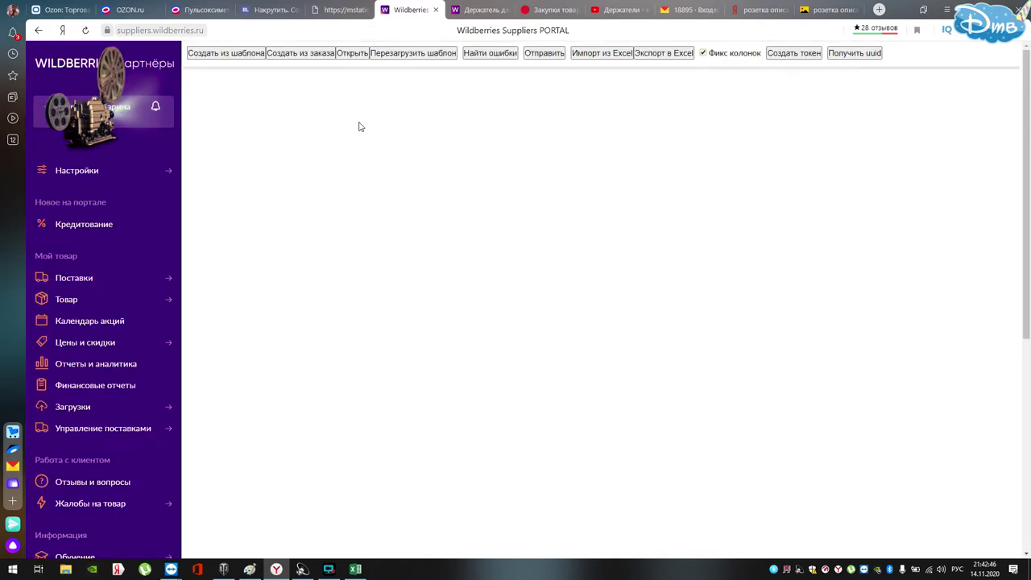
{"action": "left_click", "coordinate": [352, 53]}
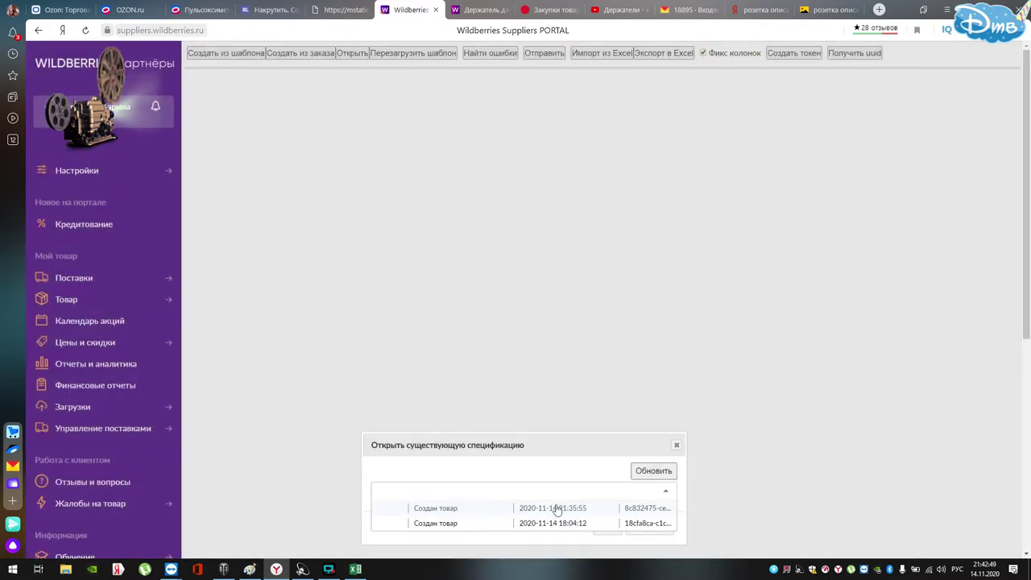
{"action": "left_click", "coordinate": [433, 508]}
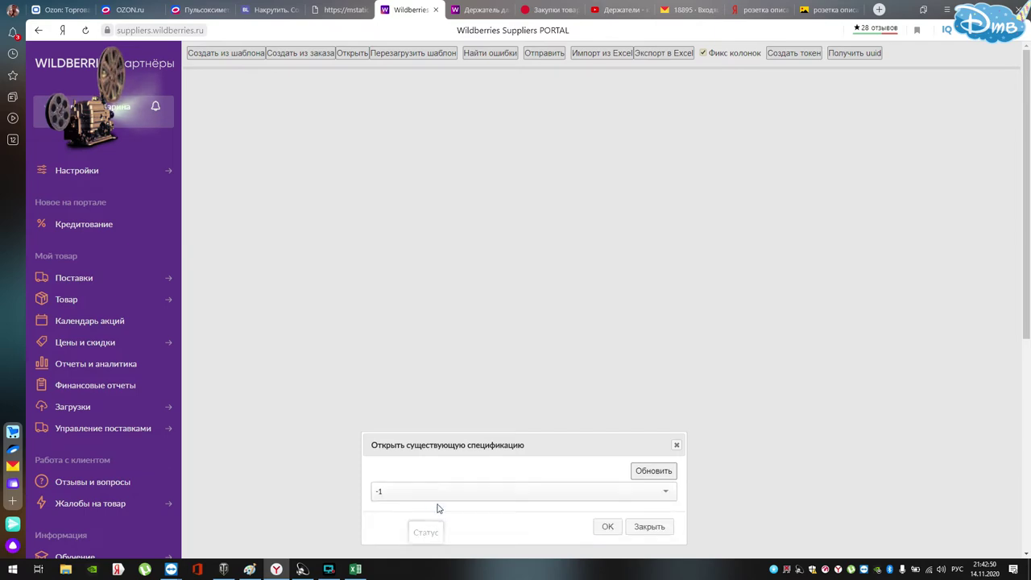
{"action": "left_click", "coordinate": [610, 527]}
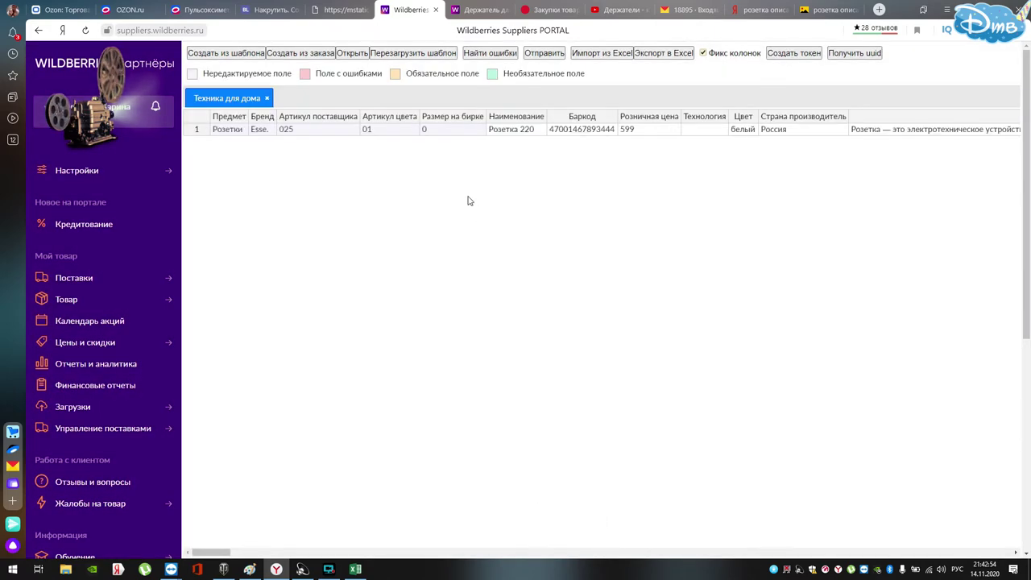
{"action": "left_click", "coordinate": [579, 131]}
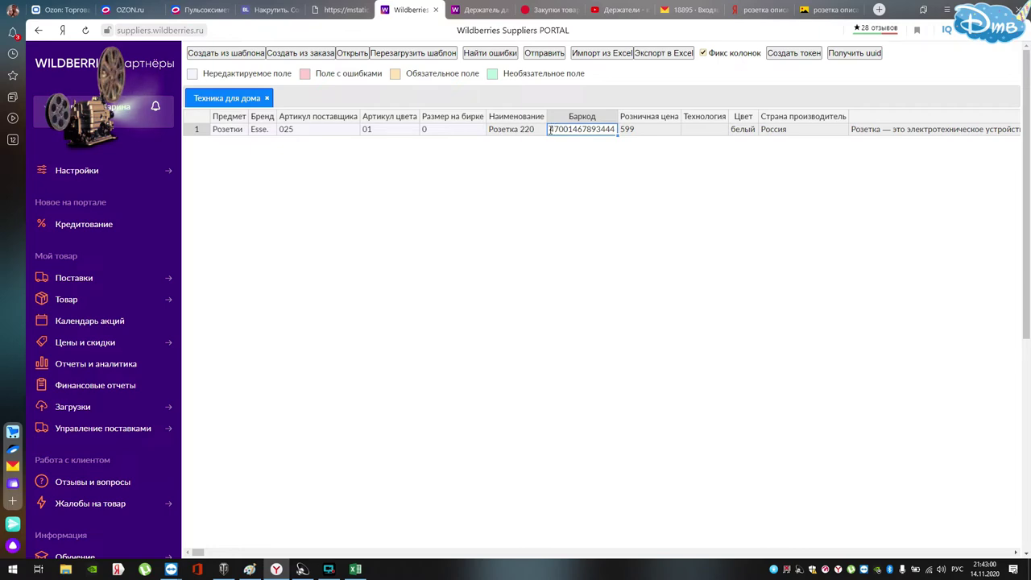
{"action": "double_click", "coordinate": [579, 129]}
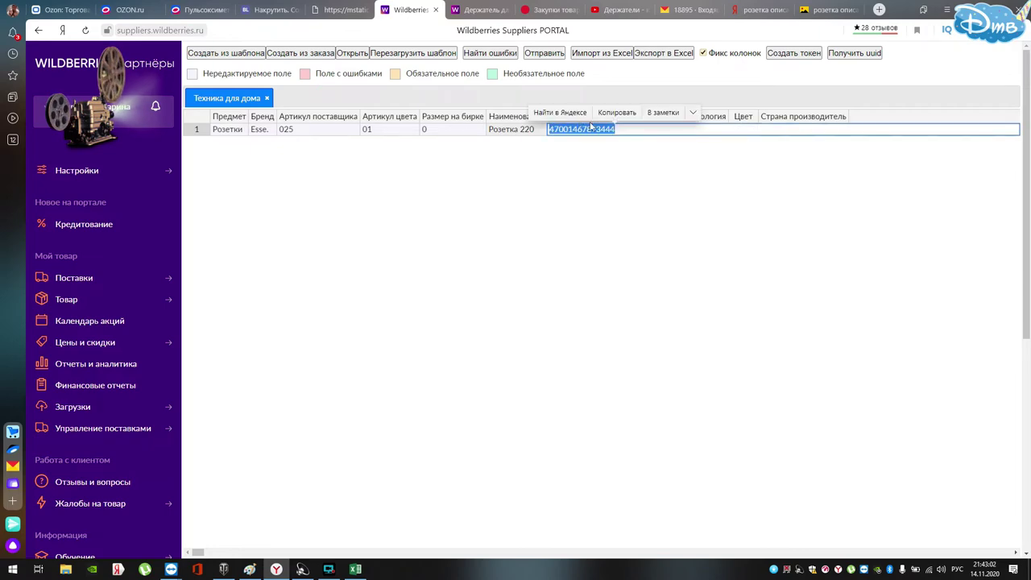
{"action": "left_click", "coordinate": [617, 113]}
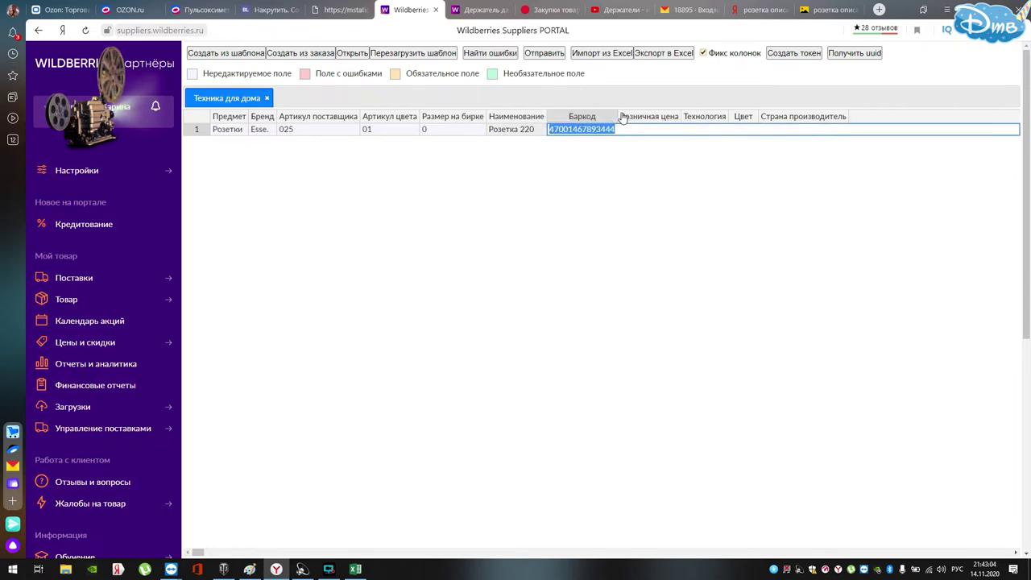
{"action": "left_click", "coordinate": [355, 568]}
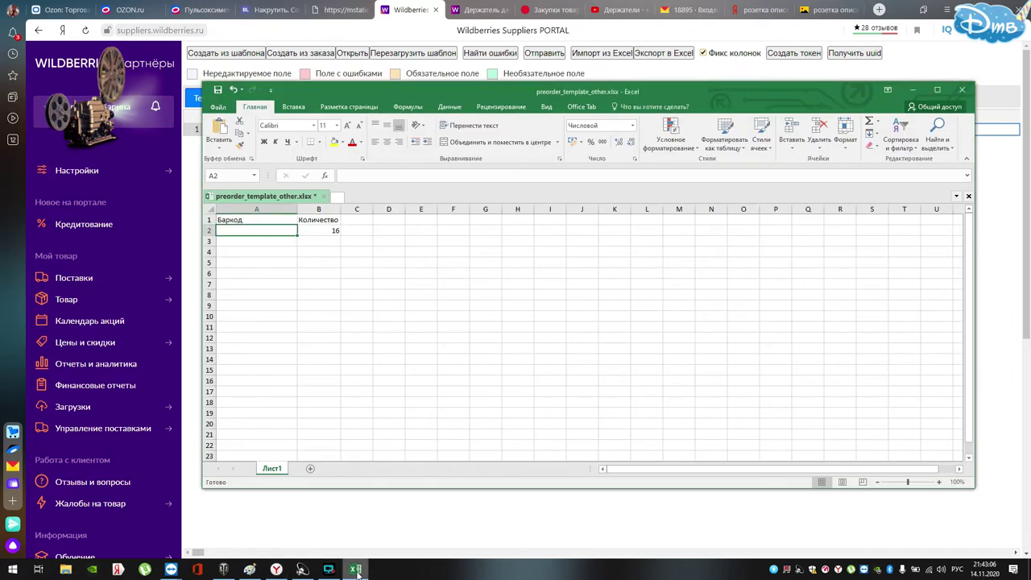
{"action": "right_click", "coordinate": [265, 230]}
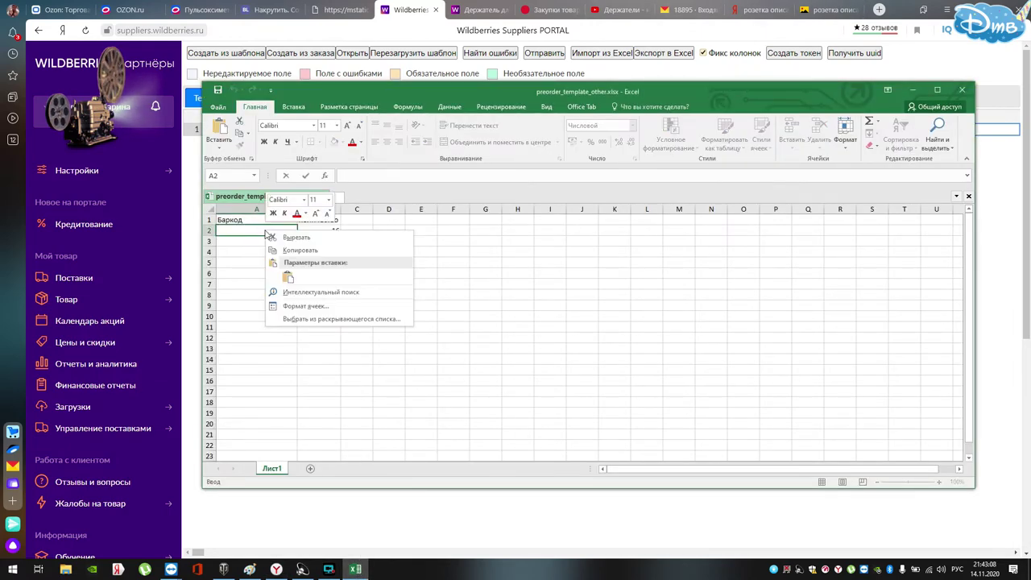
{"action": "left_click", "coordinate": [288, 277]}
{"action": "left_click", "coordinate": [286, 297]}
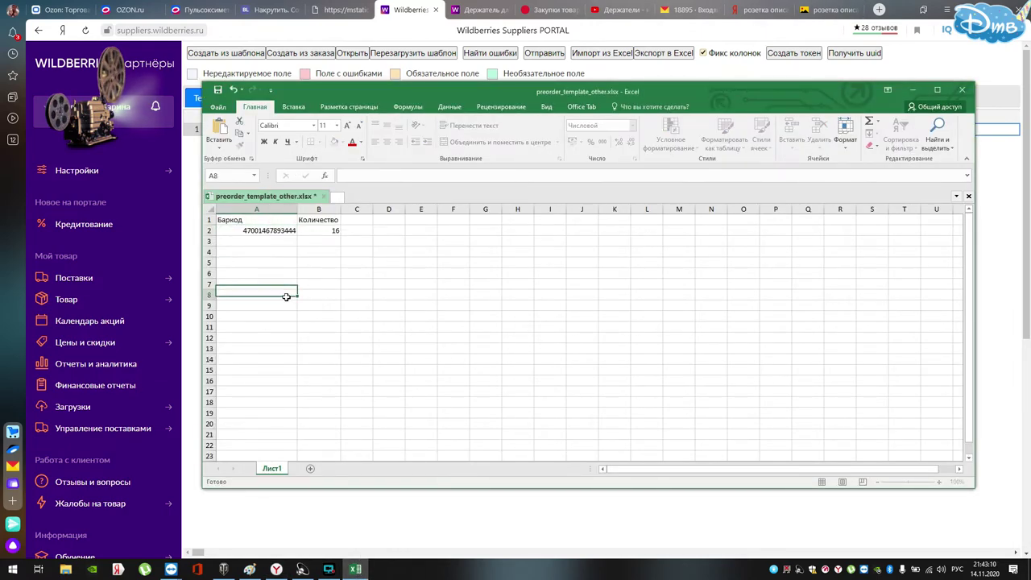
Step: Format barcode cell A2 as Числовой with 0 decimal places
{"action": "left_click", "coordinate": [280, 232]}
{"action": "right_click", "coordinate": [281, 231]}
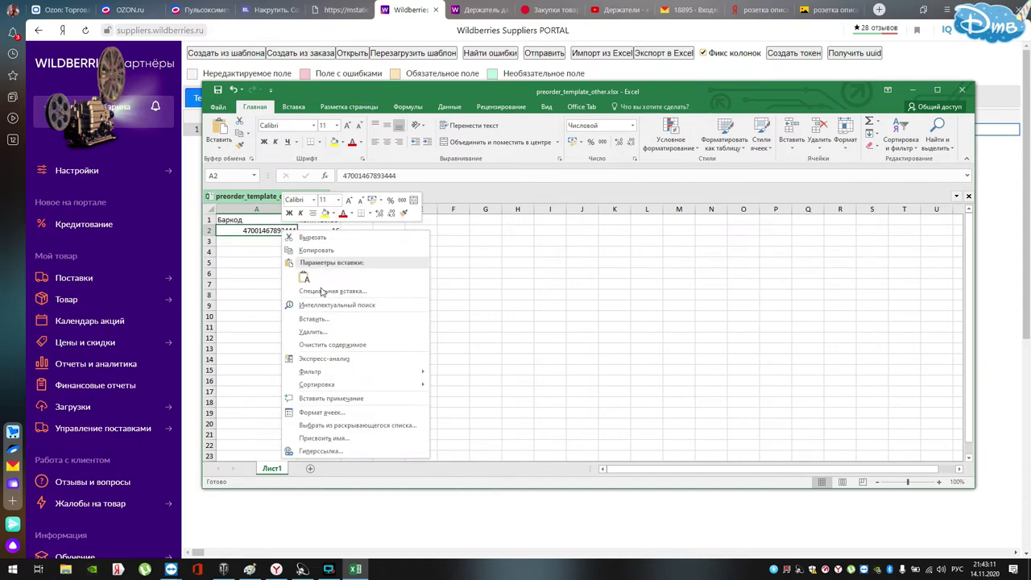
{"action": "left_click", "coordinate": [321, 412]}
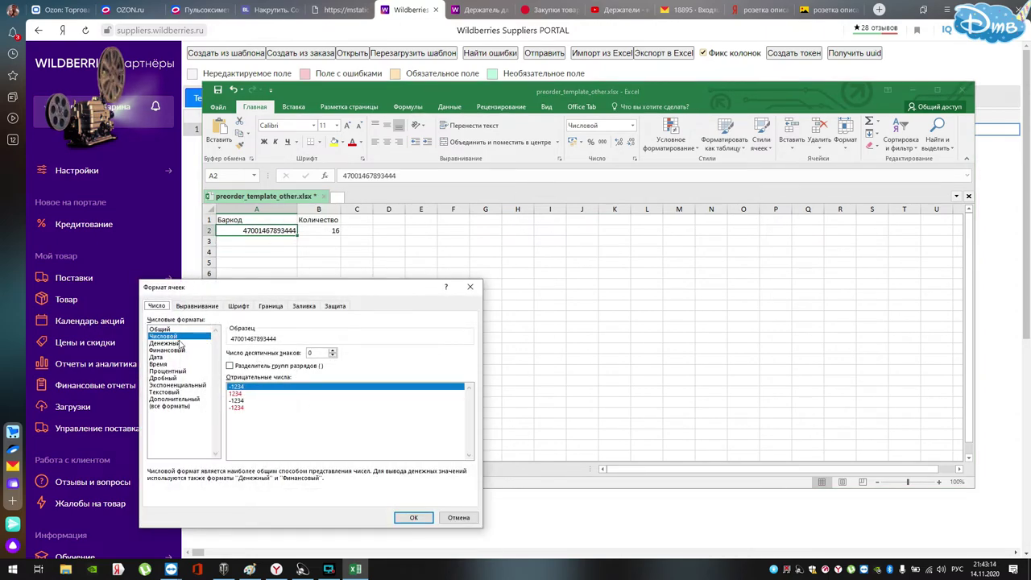
{"action": "left_click", "coordinate": [332, 351]}
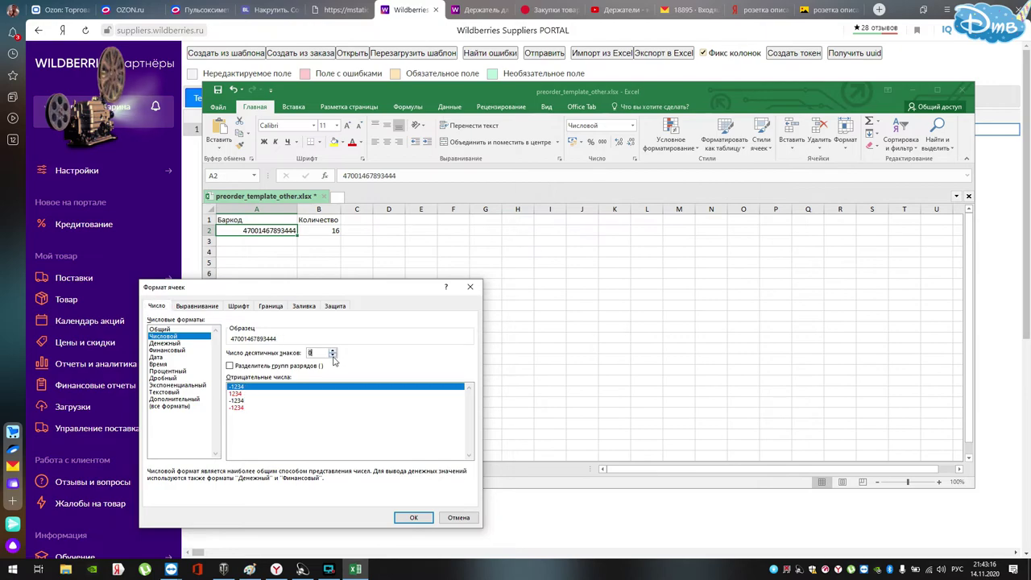
{"action": "left_click", "coordinate": [413, 517]}
{"action": "left_click", "coordinate": [348, 277]}
Step: Set the Количество value in cell B2 to 30
{"action": "left_click", "coordinate": [327, 230]}
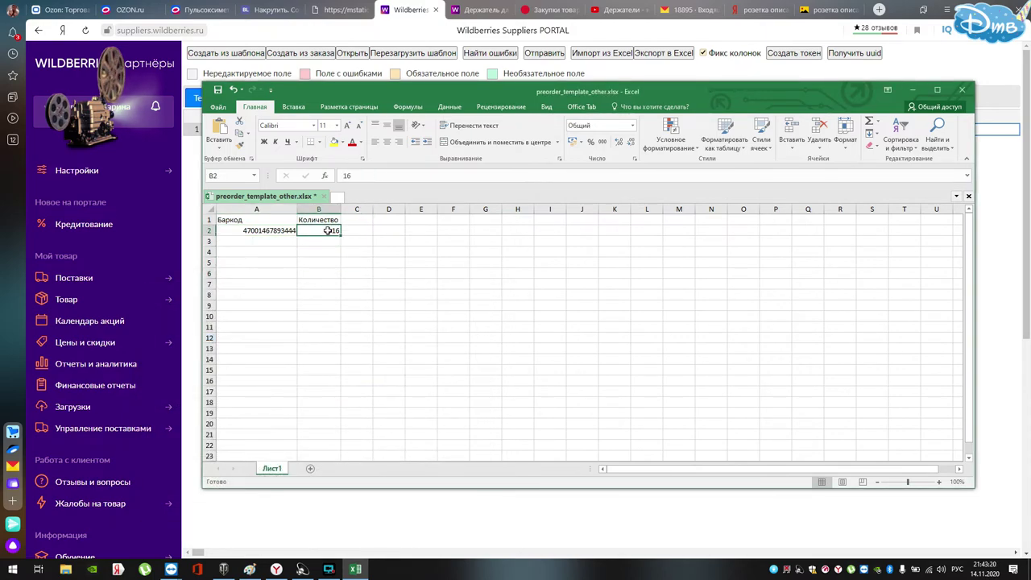
{"action": "type", "text": "30"}
{"action": "left_click", "coordinate": [362, 294]}
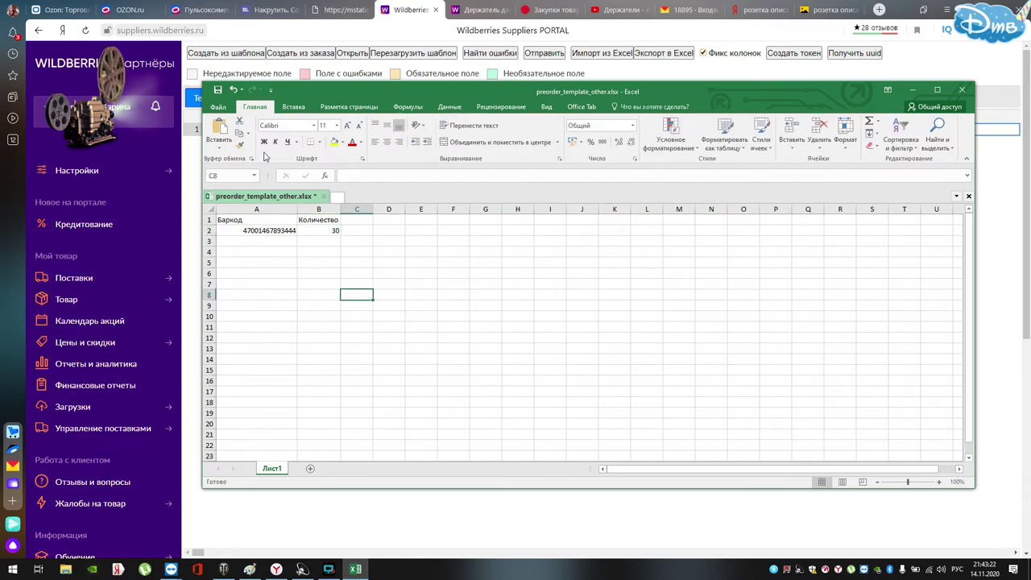
Step: Save the workbook to Рабочий стол as preorder_template_other.xlsx and close it
{"action": "left_click", "coordinate": [218, 108]}
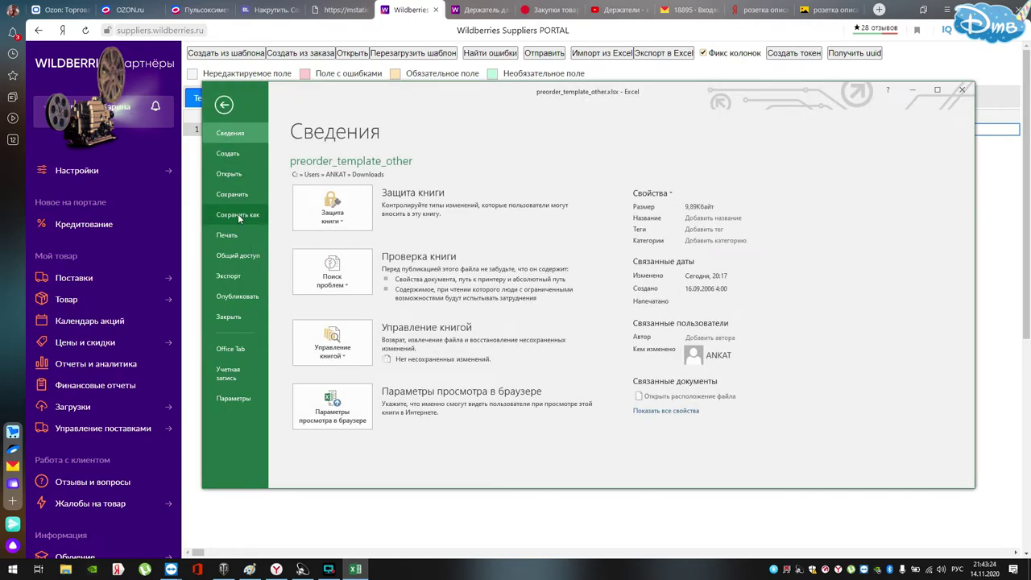
{"action": "left_click", "coordinate": [238, 214]}
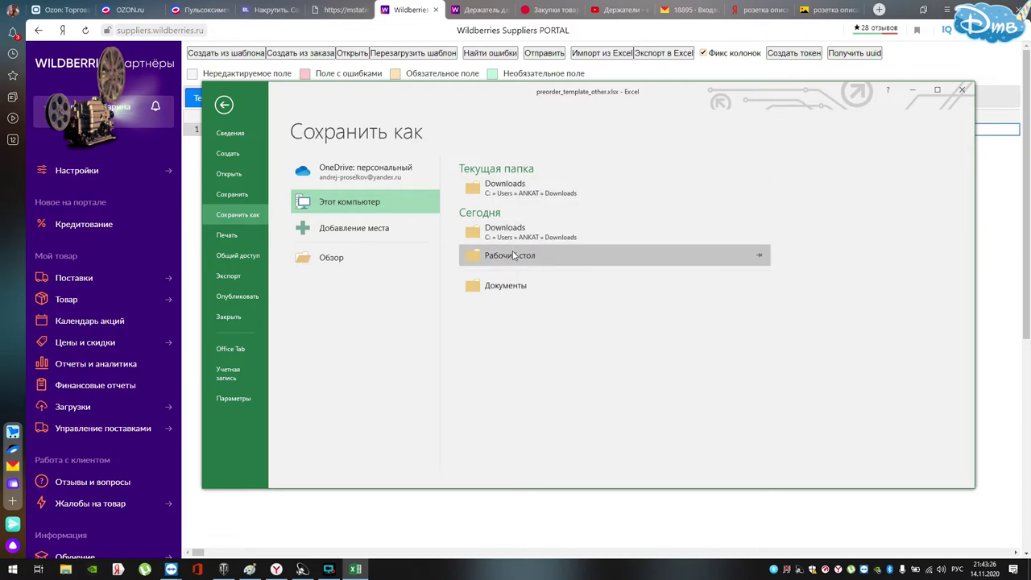
{"action": "left_click", "coordinate": [564, 258]}
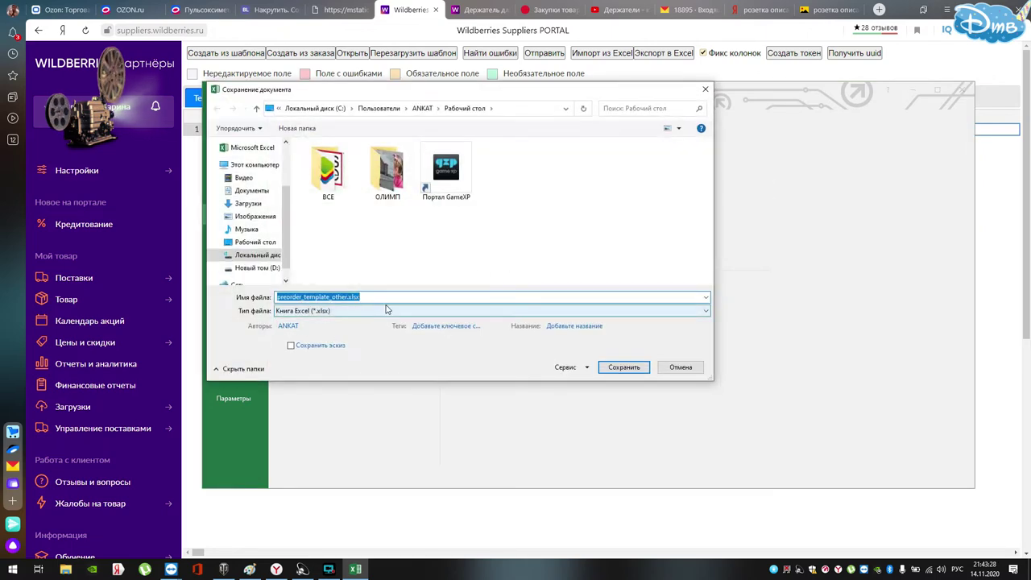
{"action": "left_click", "coordinate": [623, 367]}
{"action": "left_click", "coordinate": [962, 89]}
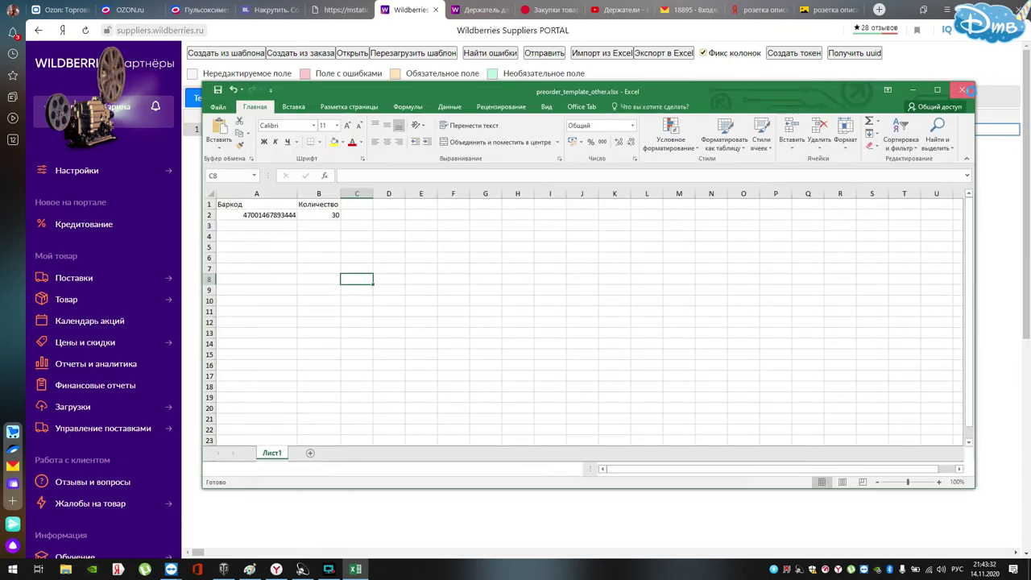
Step: Return to the Заказы page with the order upload form in the supplier portal
{"action": "left_click", "coordinate": [481, 11]}
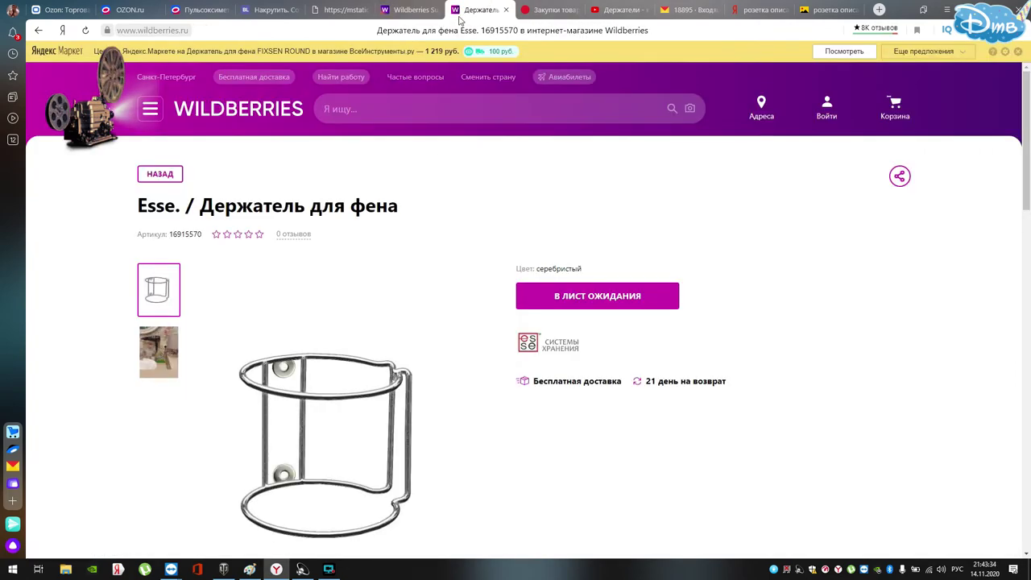
{"action": "left_click", "coordinate": [410, 9]}
{"action": "left_click", "coordinate": [439, 54]}
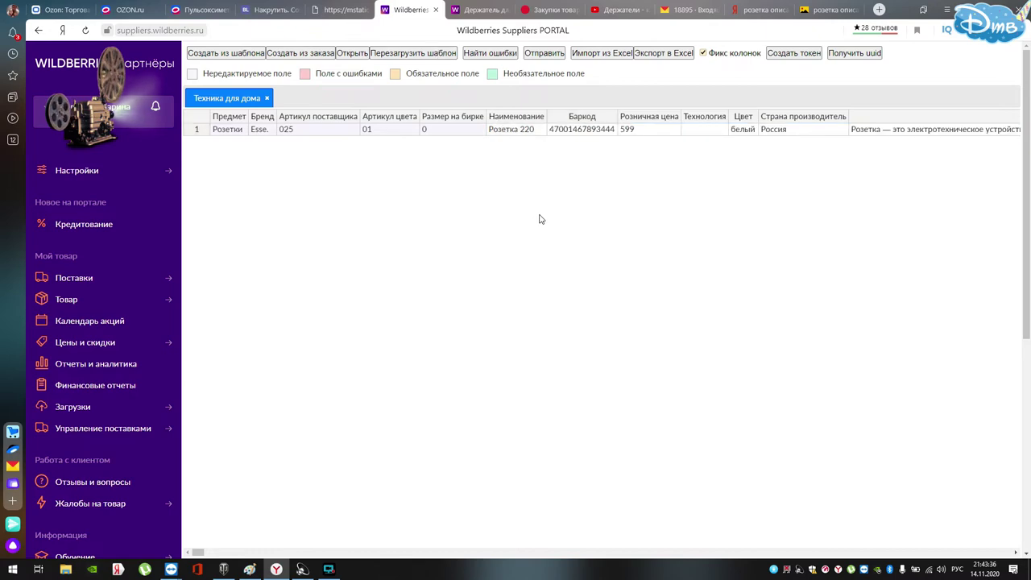
{"action": "left_click", "coordinate": [482, 9]}
{"action": "left_click", "coordinate": [38, 30]}
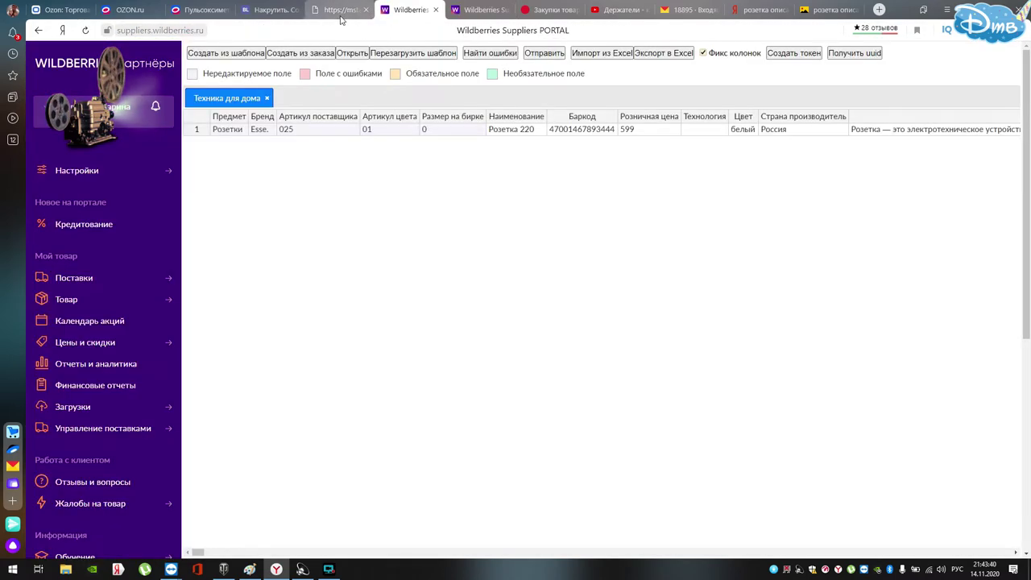
{"action": "left_click", "coordinate": [341, 16]}
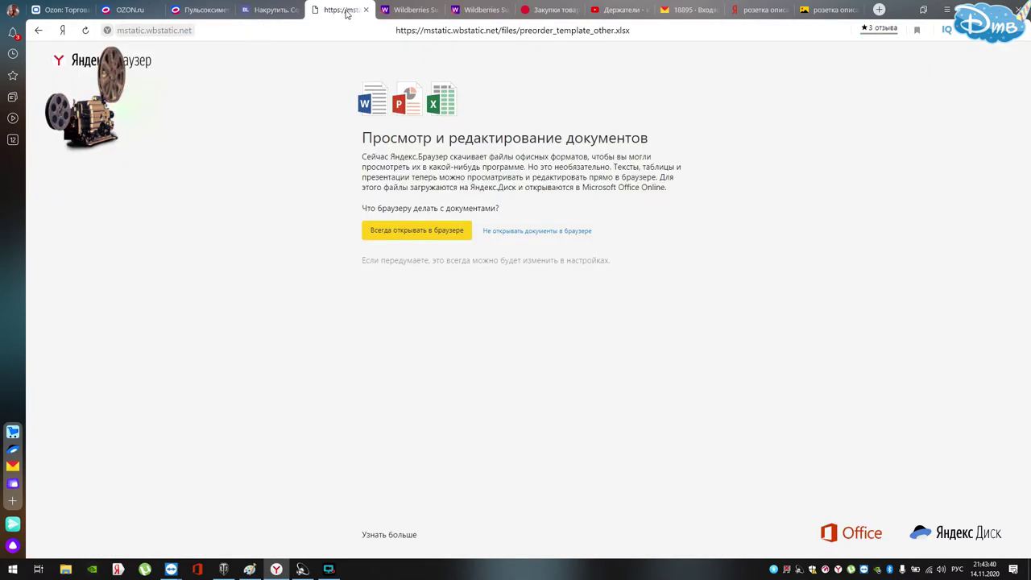
{"action": "left_click", "coordinate": [40, 31]}
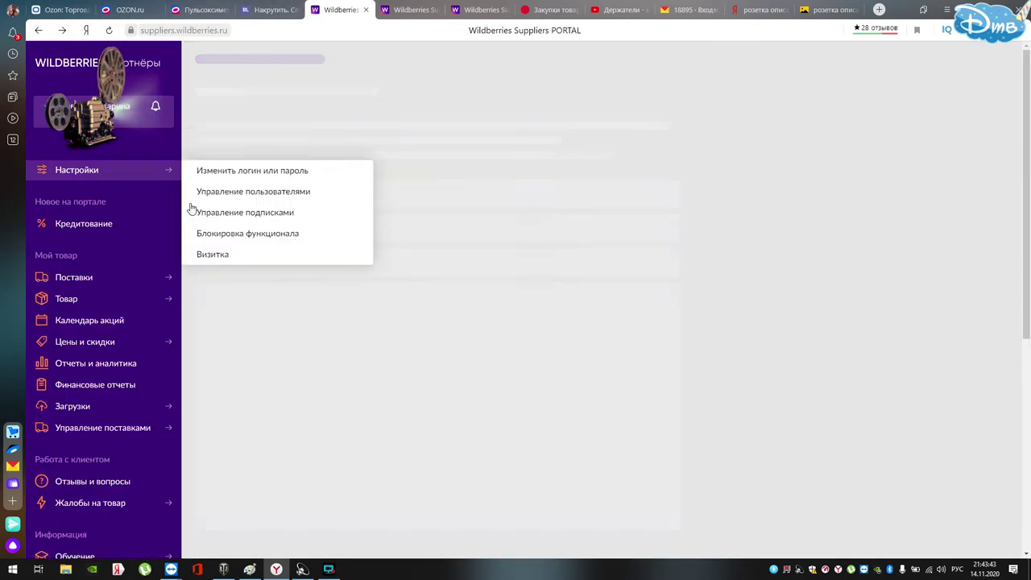
{"action": "mouse_move", "coordinate": [175, 279]}
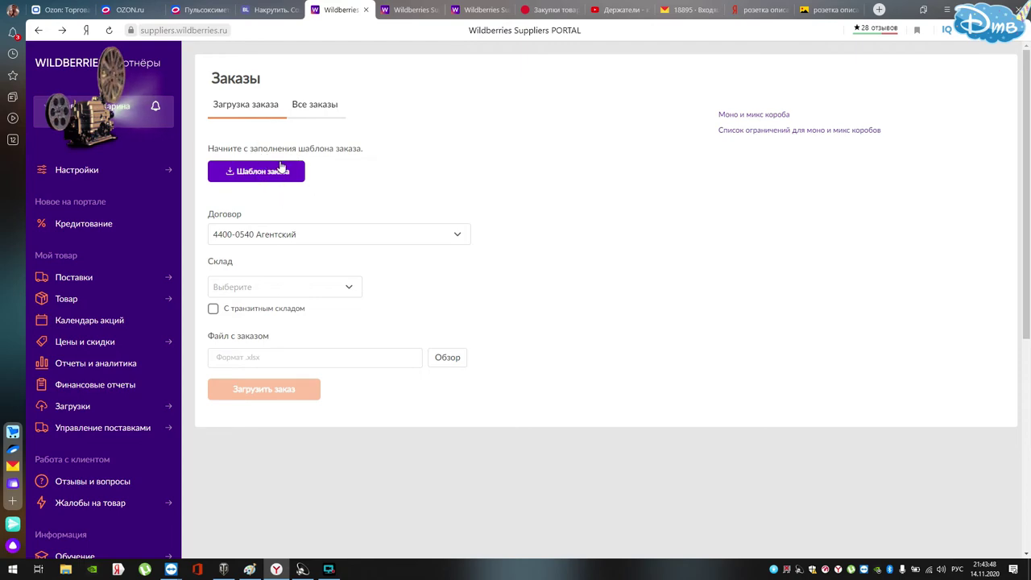
Step: Choose the Санкт-Петербург warehouse, attach preorder_template_other.xlsx from the desktop and upload the order
{"action": "left_click", "coordinate": [350, 290]}
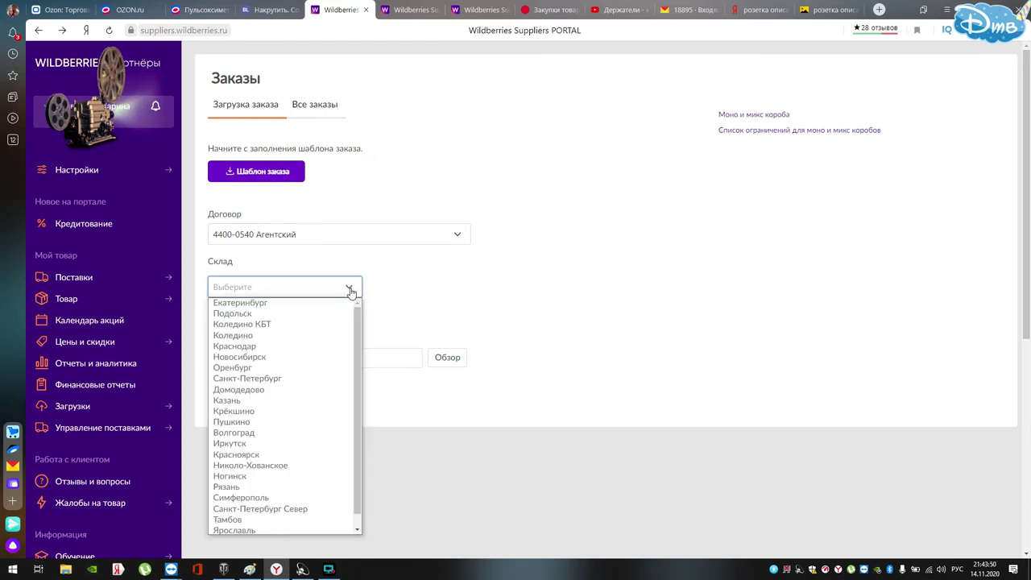
{"action": "left_click", "coordinate": [270, 380]}
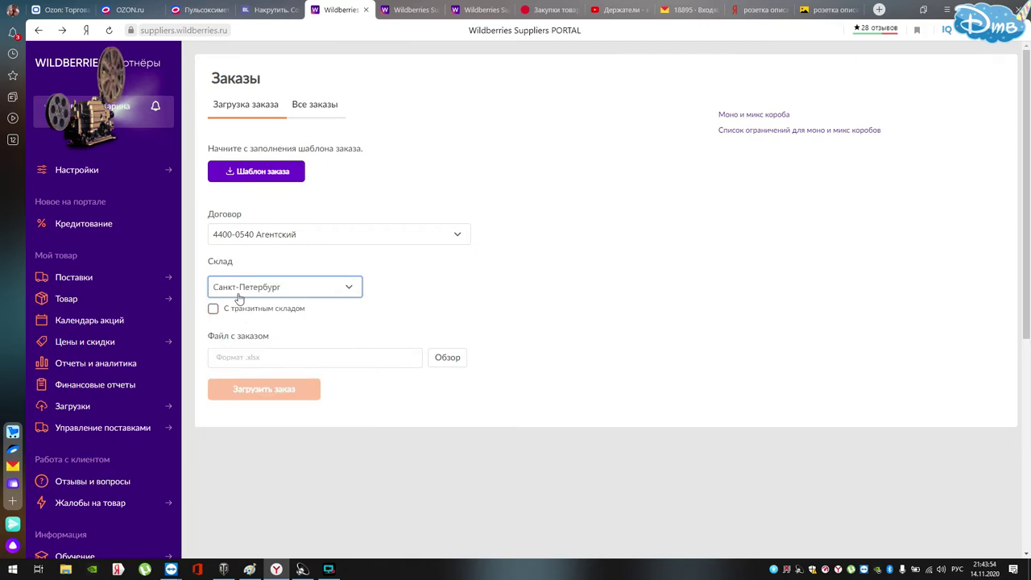
{"action": "left_click", "coordinate": [443, 364]}
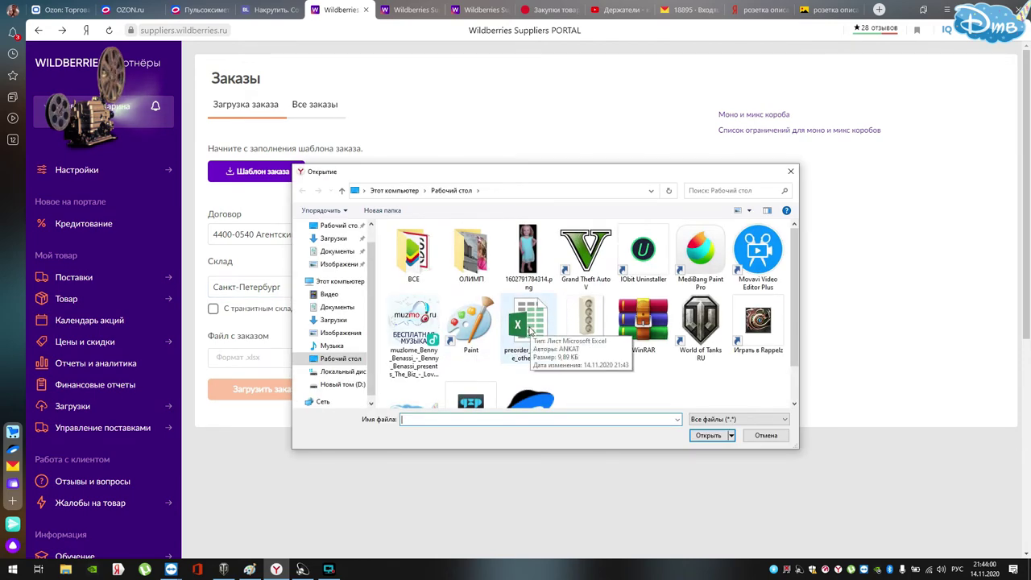
{"action": "double_click", "coordinate": [531, 325]}
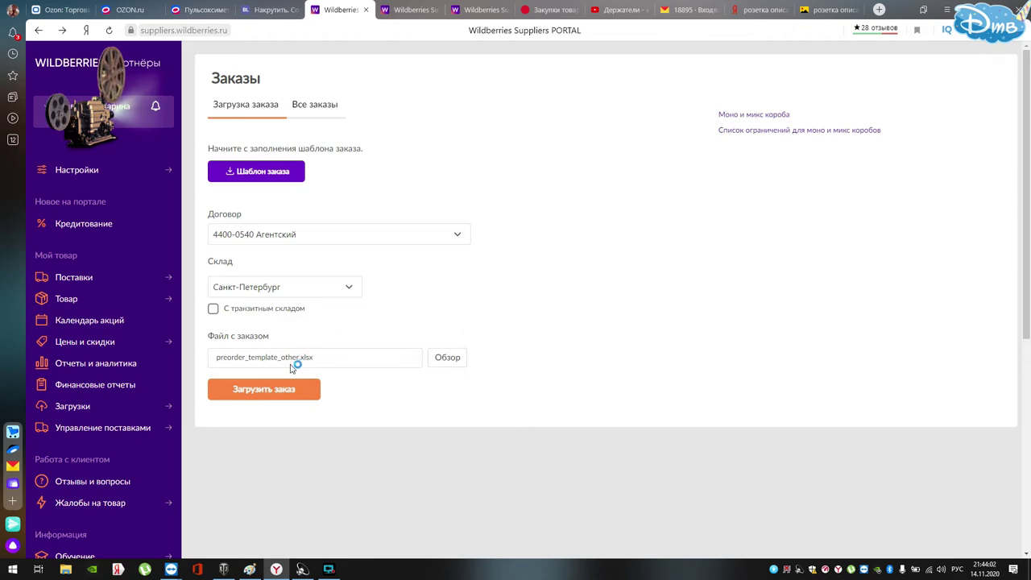
{"action": "left_click", "coordinate": [292, 396]}
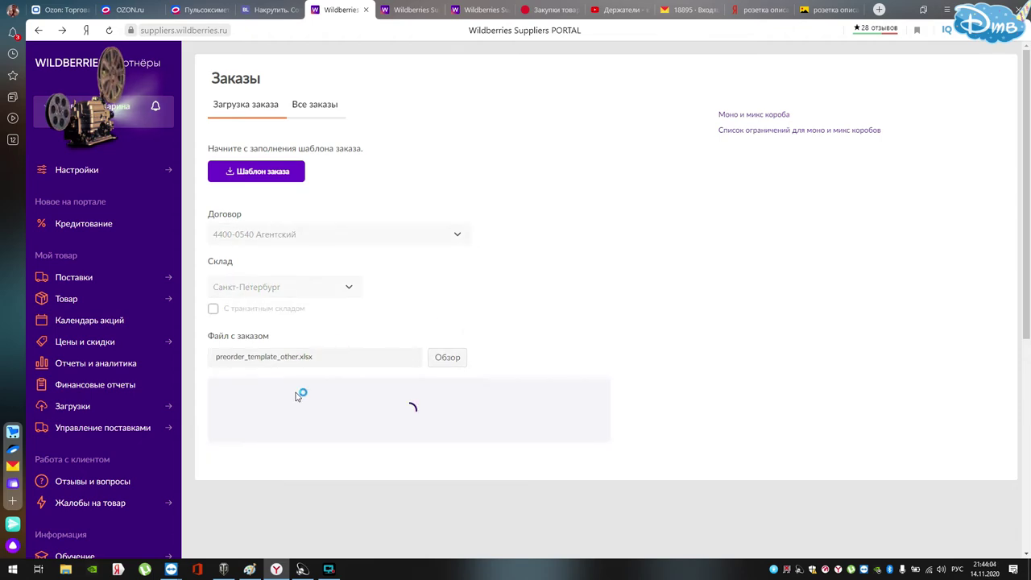
Step: Examine the uploaded order's summary, the available order creation methods and the order details
{"action": "scroll", "coordinate": [572, 312], "scroll_direction": "down", "scroll_amount": 2}
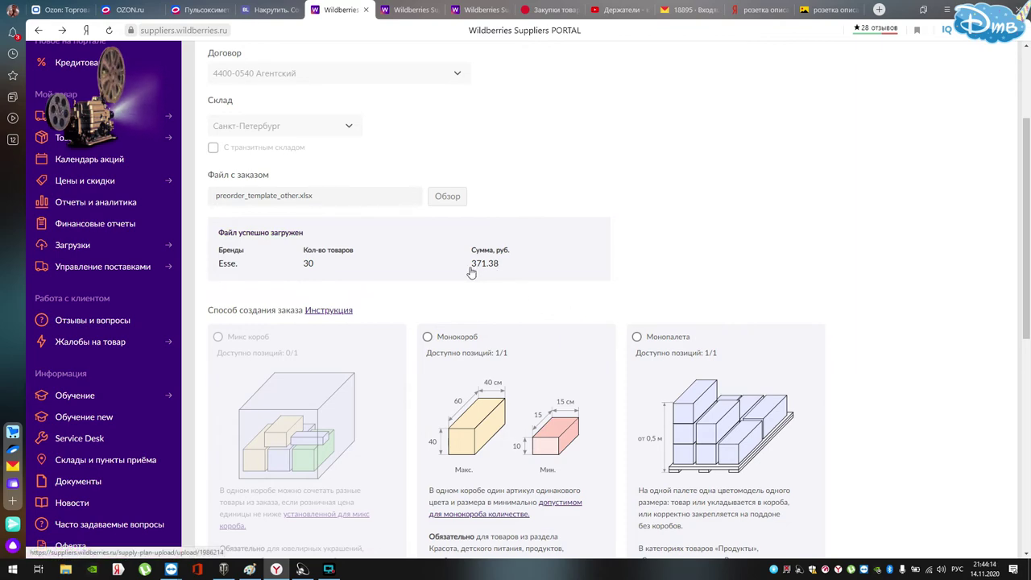
{"action": "scroll", "coordinate": [475, 271], "scroll_direction": "down", "scroll_amount": 5}
{"action": "scroll", "coordinate": [469, 296], "scroll_direction": "up", "scroll_amount": 3}
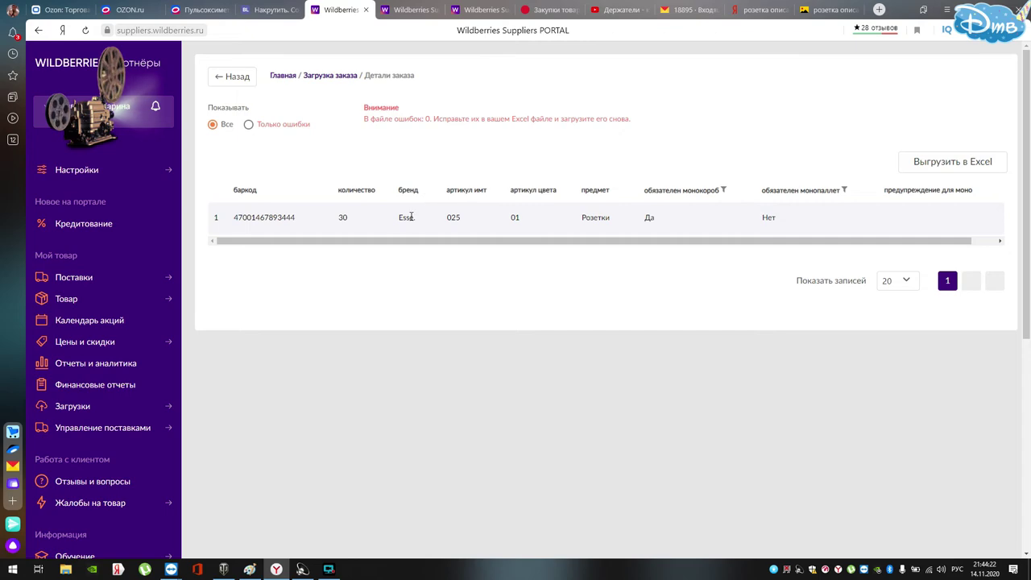
Step: Return to the Заказы page and upload preorder_template_other.xlsx again as an order for the Санкт-Петербург warehouse
{"action": "mouse_move", "coordinate": [57, 277]}
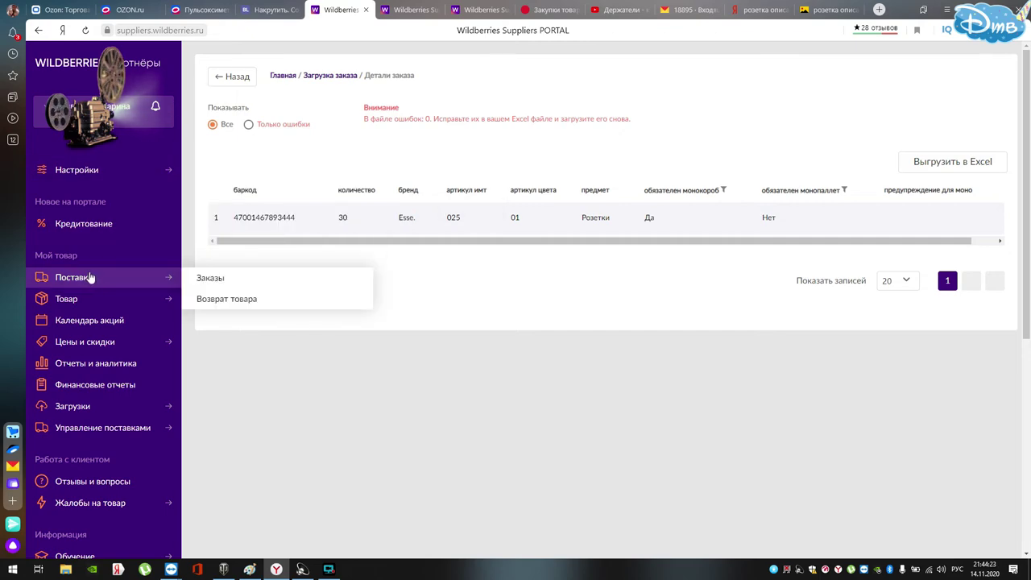
{"action": "left_click", "coordinate": [223, 282]}
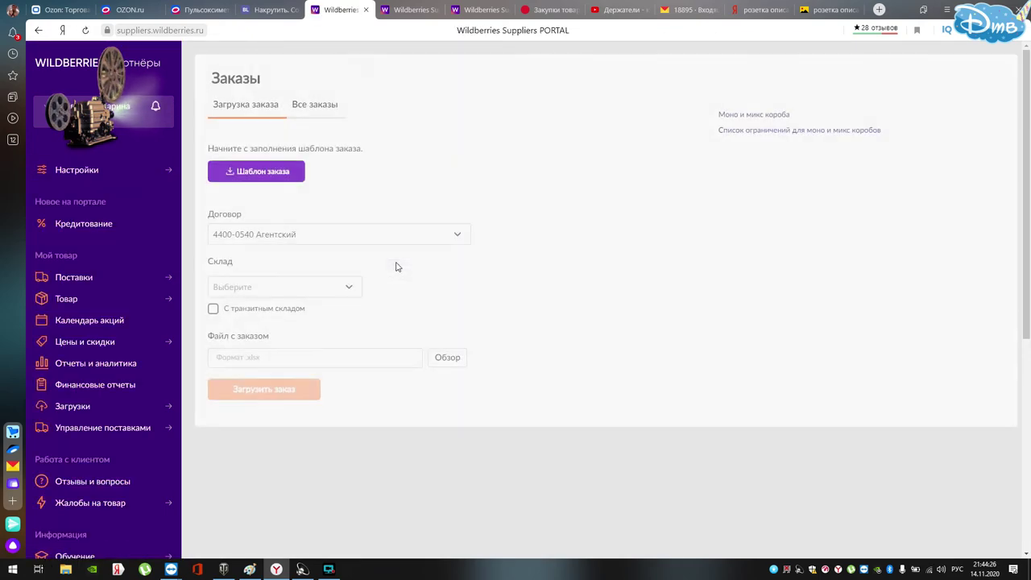
{"action": "left_click", "coordinate": [448, 358]}
{"action": "double_click", "coordinate": [524, 337]}
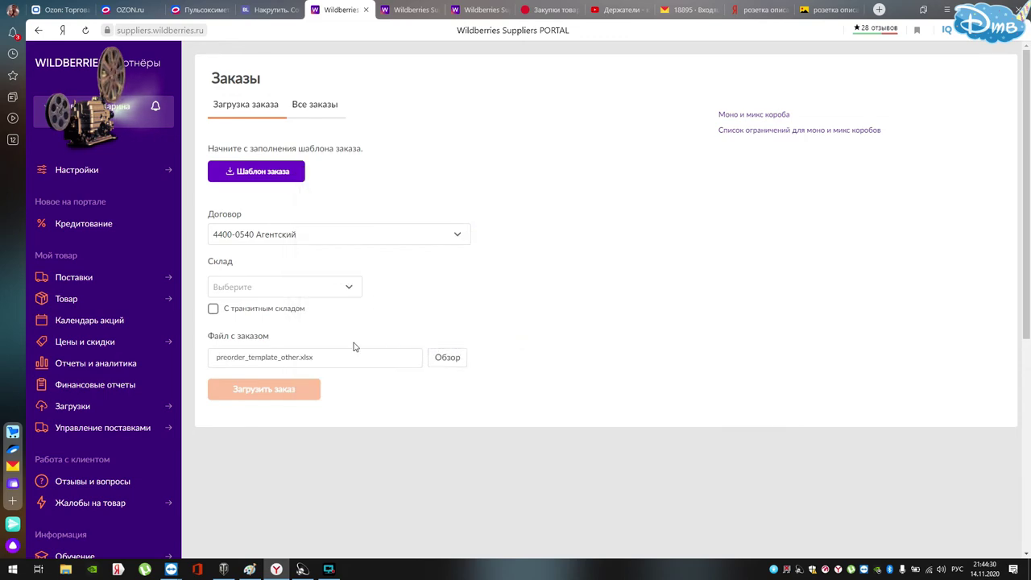
{"action": "left_click", "coordinate": [329, 292]}
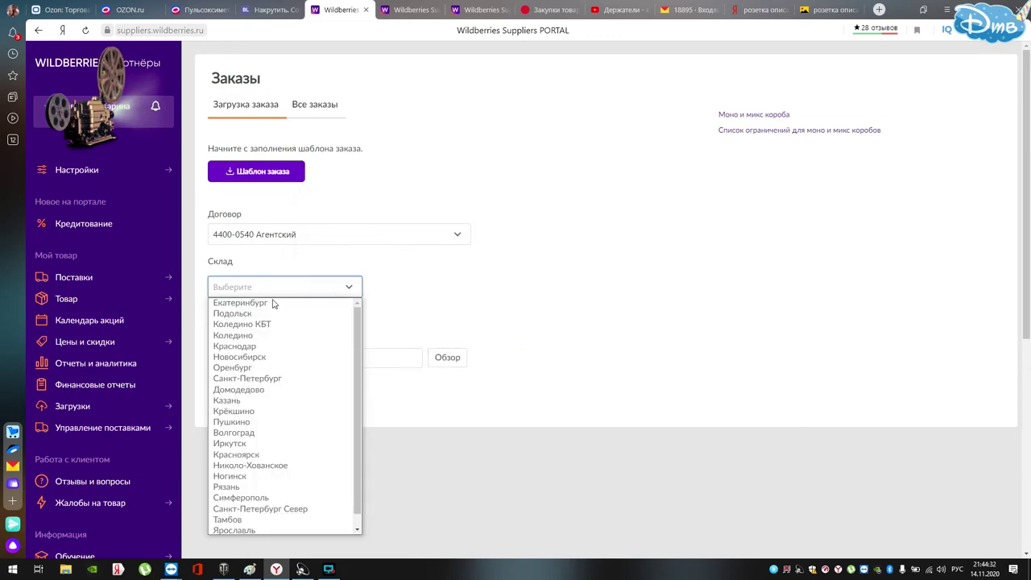
{"action": "left_click", "coordinate": [240, 378]}
{"action": "left_click", "coordinate": [286, 390]}
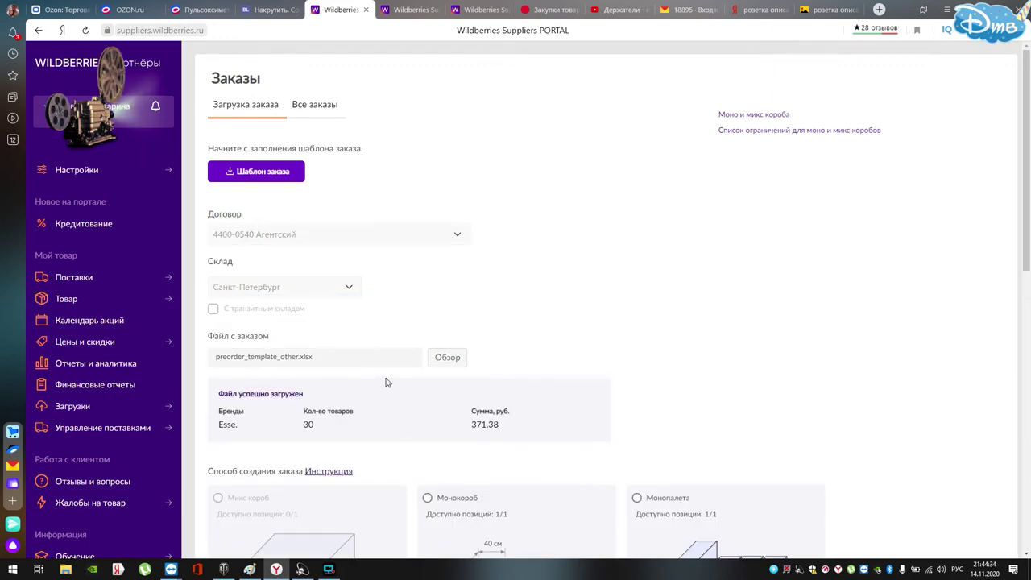
Step: Choose Монокороб as the order creation method and create the order
{"action": "scroll", "coordinate": [422, 352], "scroll_direction": "down", "scroll_amount": 3}
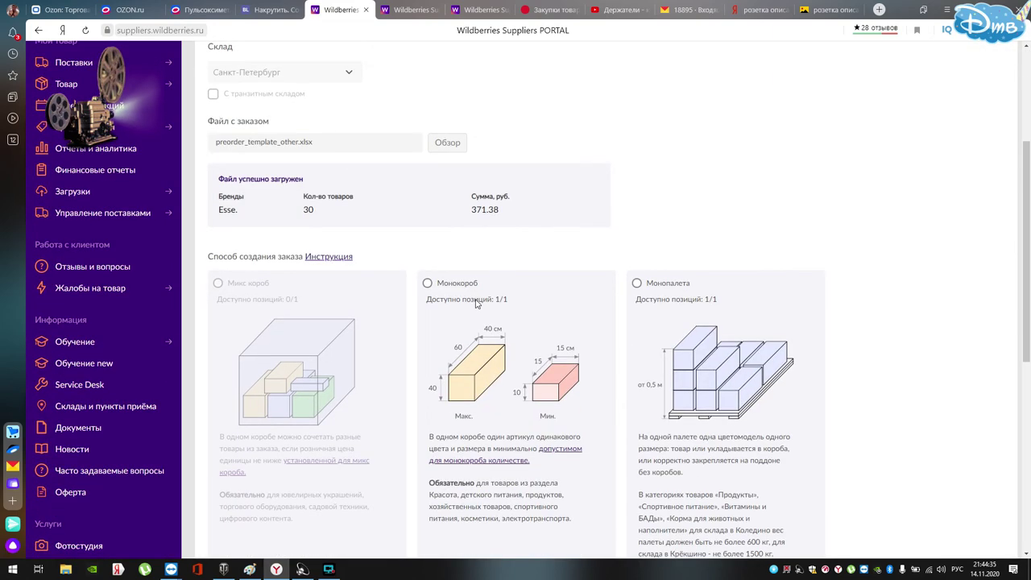
{"action": "left_click", "coordinate": [428, 284]}
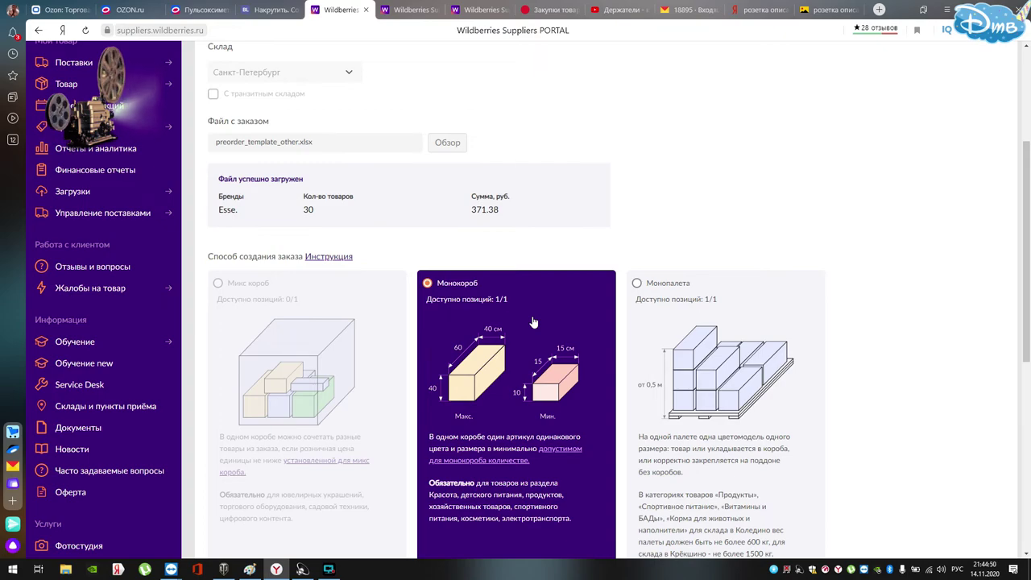
{"action": "scroll", "coordinate": [717, 262], "scroll_direction": "down", "scroll_amount": 2}
{"action": "scroll", "coordinate": [491, 229], "scroll_direction": "down", "scroll_amount": 1}
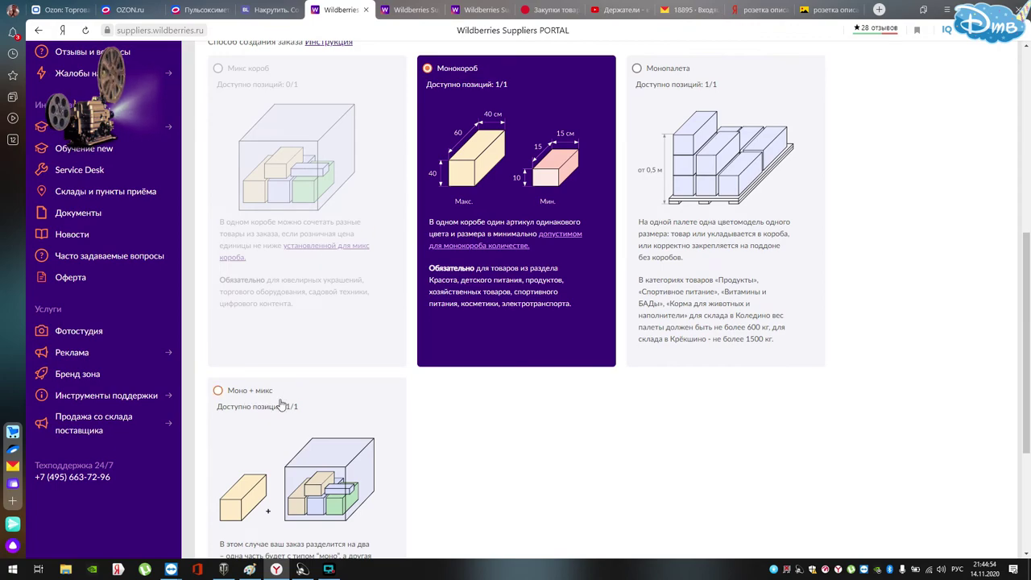
{"action": "scroll", "coordinate": [280, 403], "scroll_direction": "down", "scroll_amount": 2}
{"action": "scroll", "coordinate": [446, 428], "scroll_direction": "up", "scroll_amount": 4}
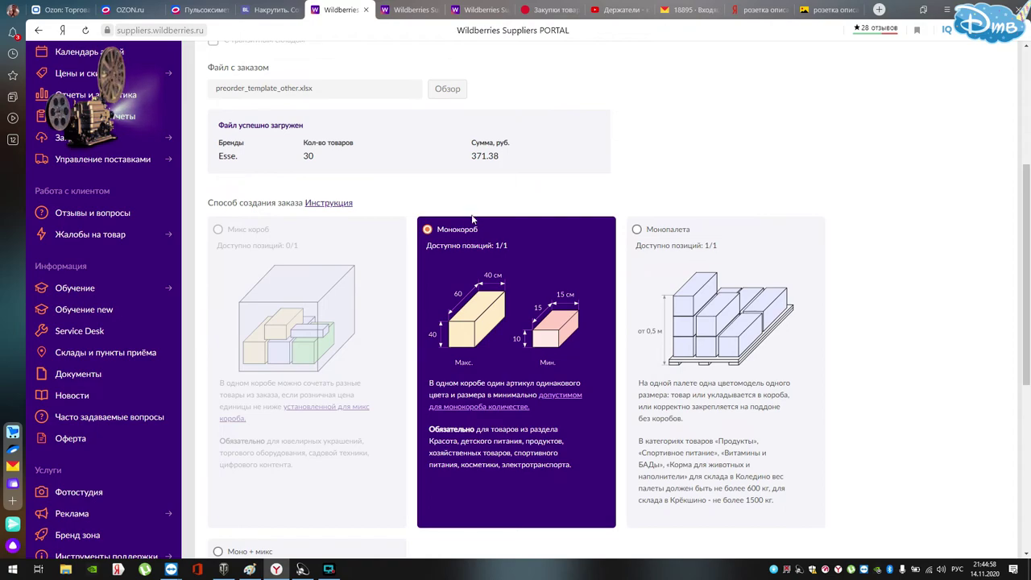
{"action": "scroll", "coordinate": [477, 259], "scroll_direction": "up", "scroll_amount": 1}
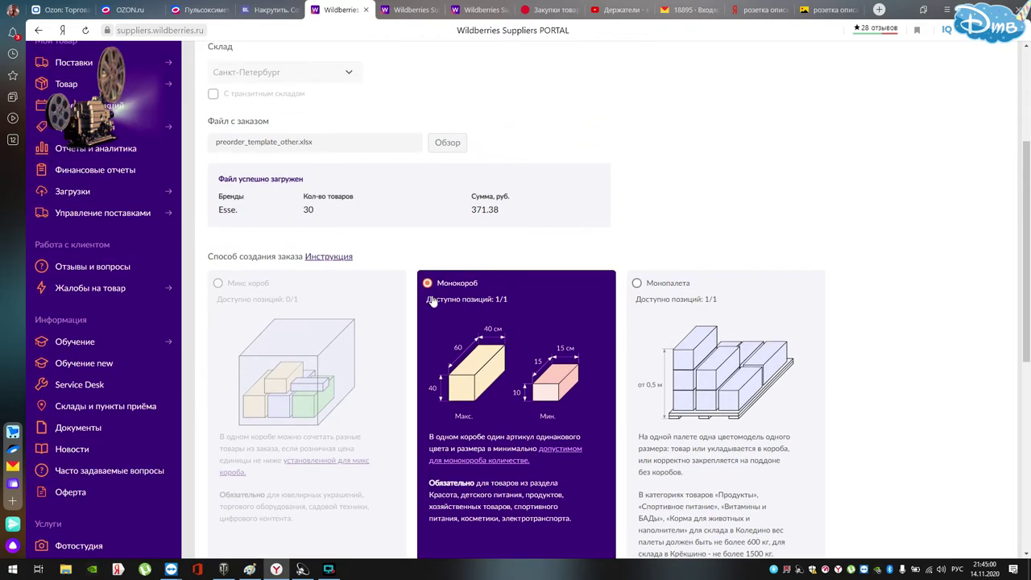
{"action": "scroll", "coordinate": [432, 301], "scroll_direction": "down", "scroll_amount": 5}
{"action": "left_click", "coordinate": [284, 511]}
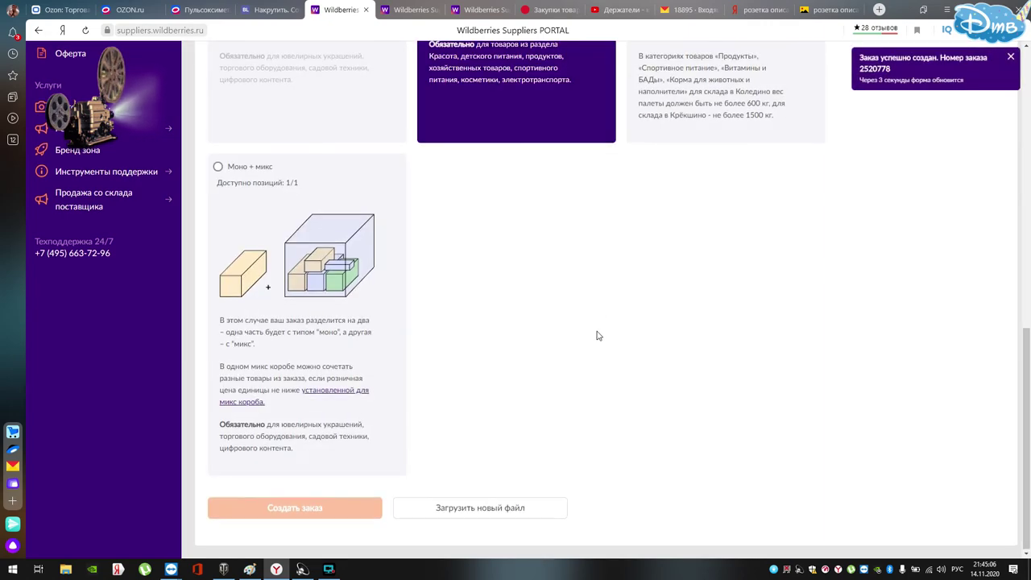
Step: Open the newly created 30-unit order from the list of all orders and examine its total and supply status
{"action": "scroll", "coordinate": [596, 335], "scroll_direction": "up", "scroll_amount": 3}
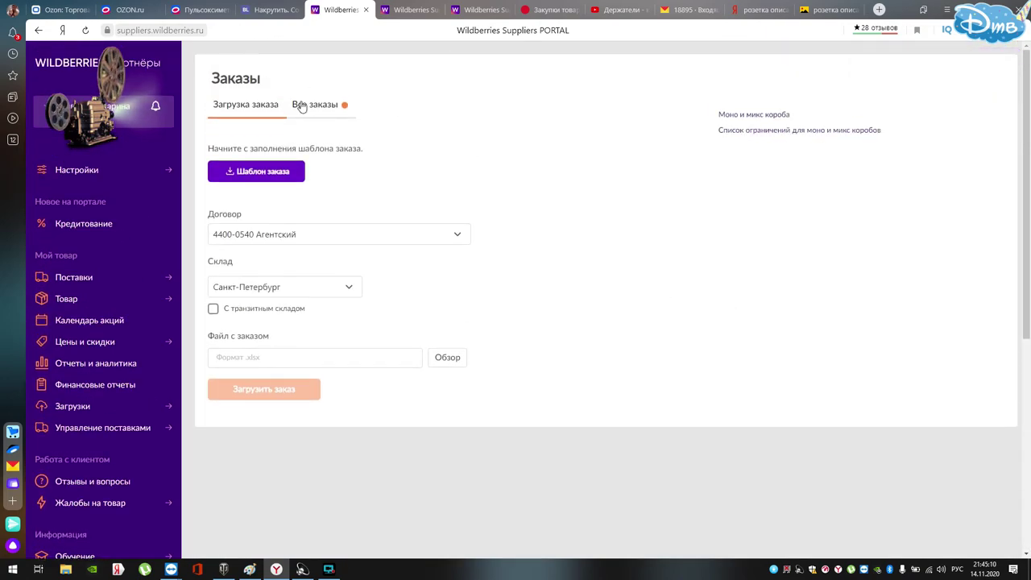
{"action": "left_click", "coordinate": [303, 107]}
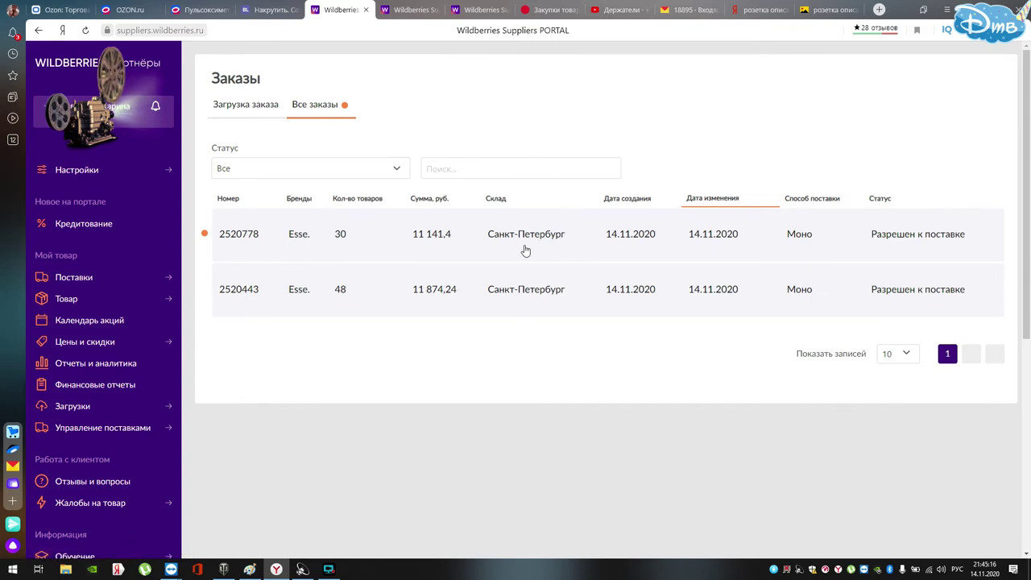
{"action": "left_click", "coordinate": [642, 234]}
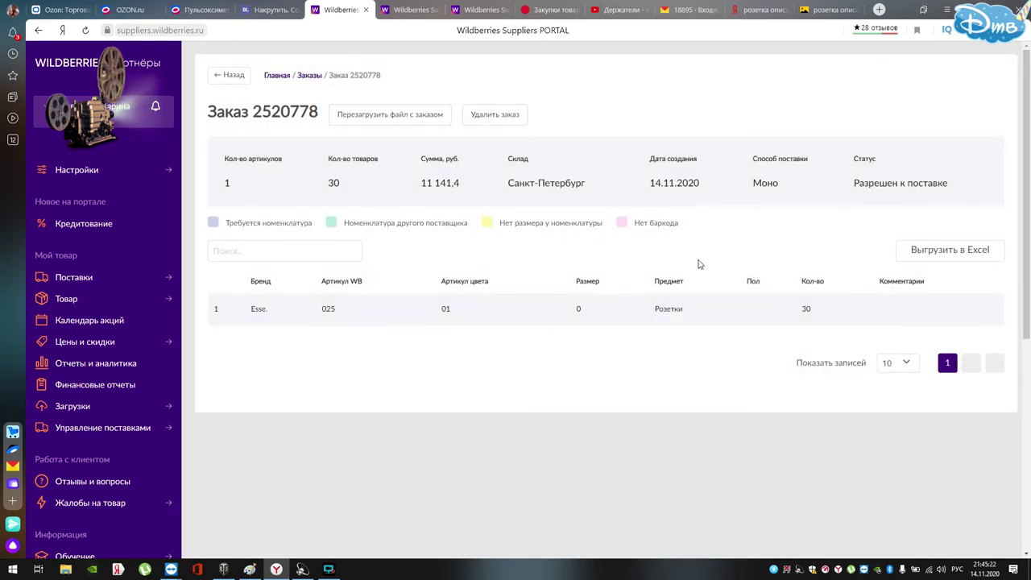
{"action": "left_click_drag", "start_coordinate": [466, 189], "coordinate": [456, 215]}
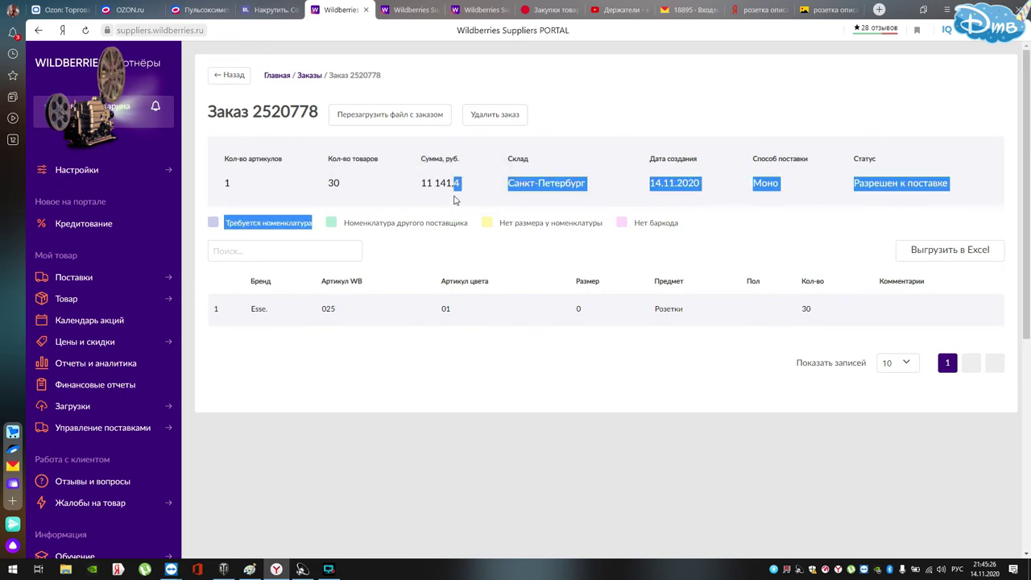
{"action": "left_click", "coordinate": [502, 202]}
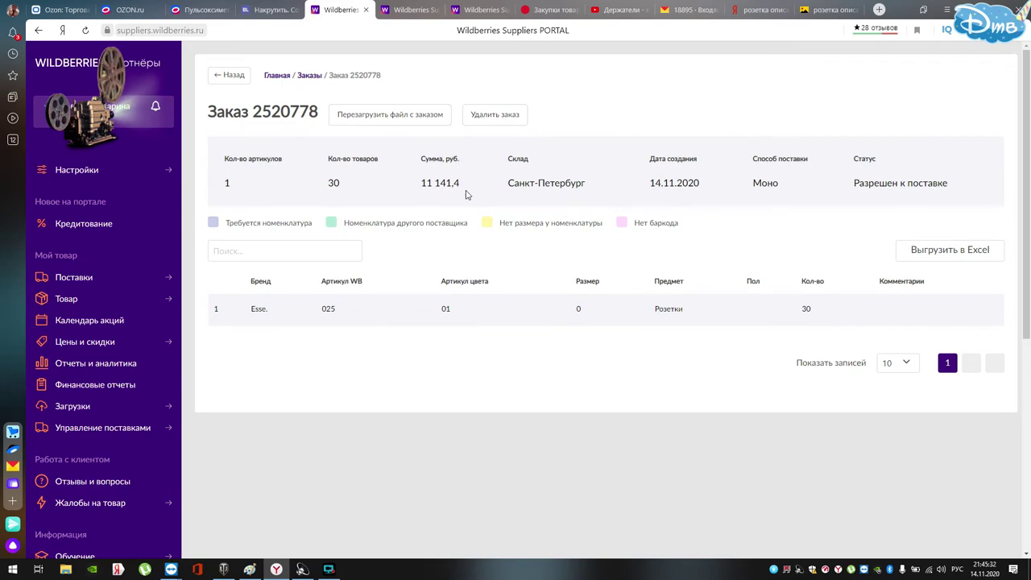
{"action": "scroll", "coordinate": [475, 225], "scroll_direction": "down", "scroll_amount": 3}
{"action": "scroll", "coordinate": [483, 260], "scroll_direction": "up", "scroll_amount": 3}
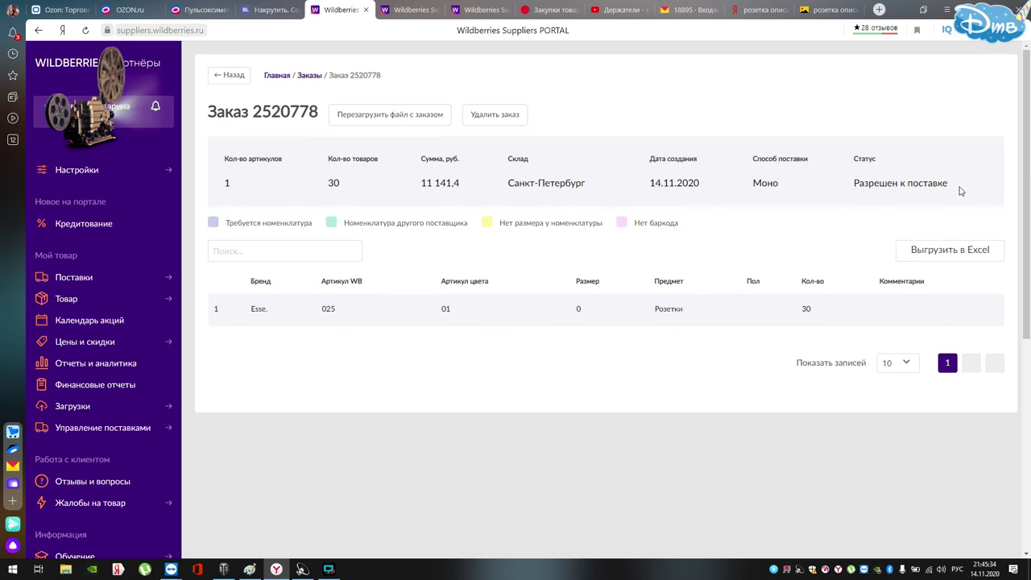
{"action": "left_click_drag", "start_coordinate": [959, 191], "coordinate": [852, 186]}
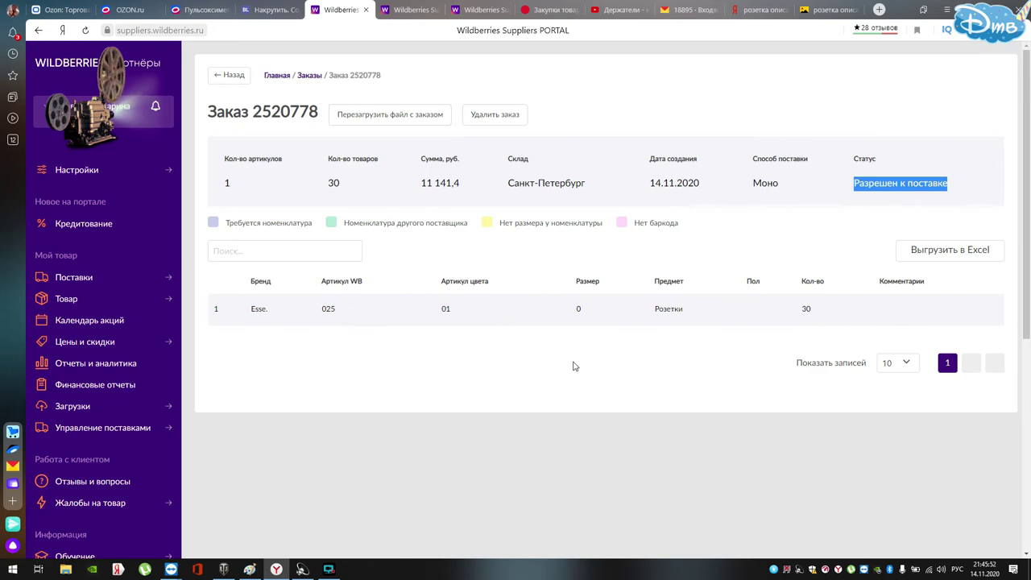
{"action": "mouse_move", "coordinate": [165, 279]}
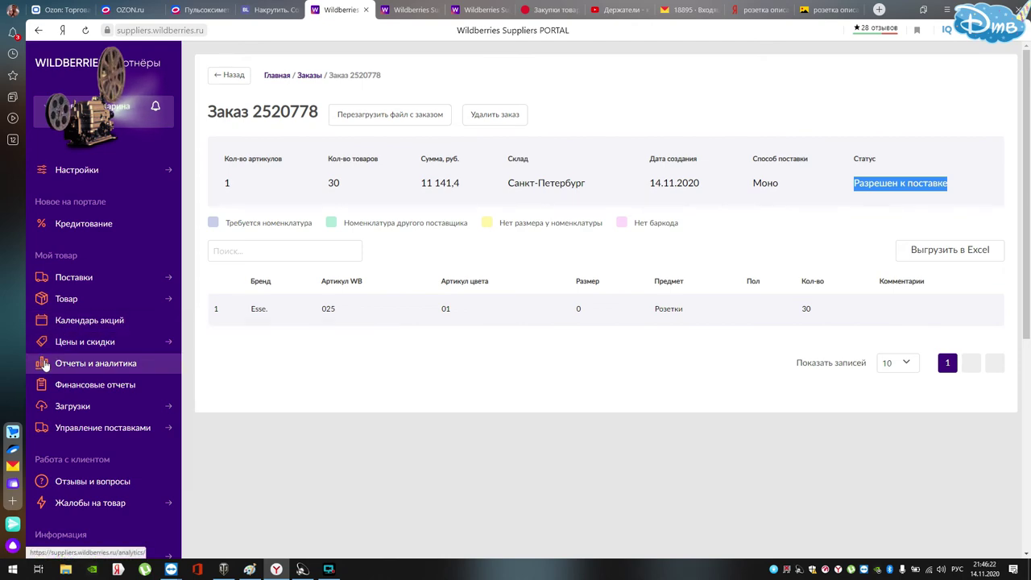
{"action": "mouse_move", "coordinate": [81, 409]}
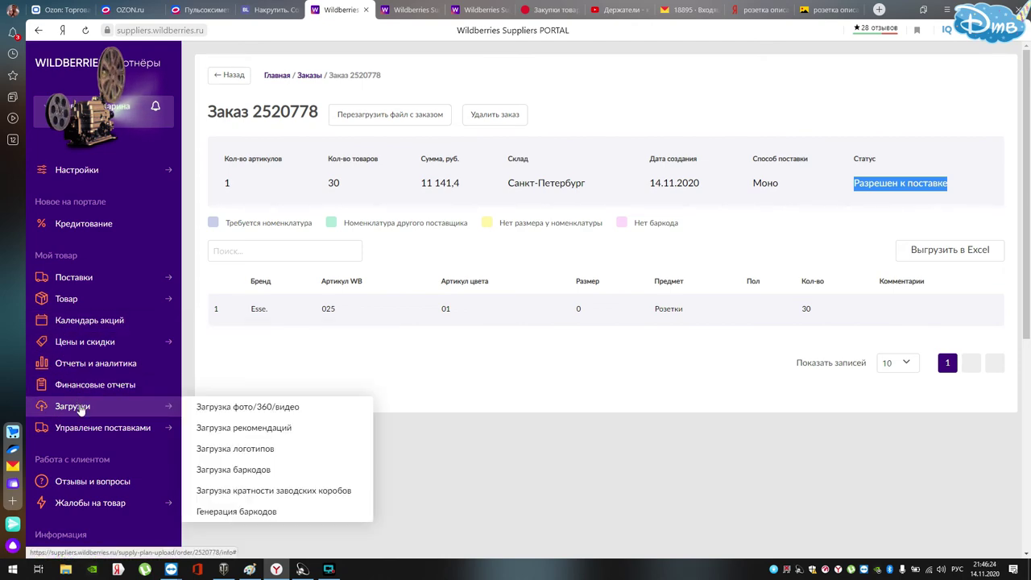